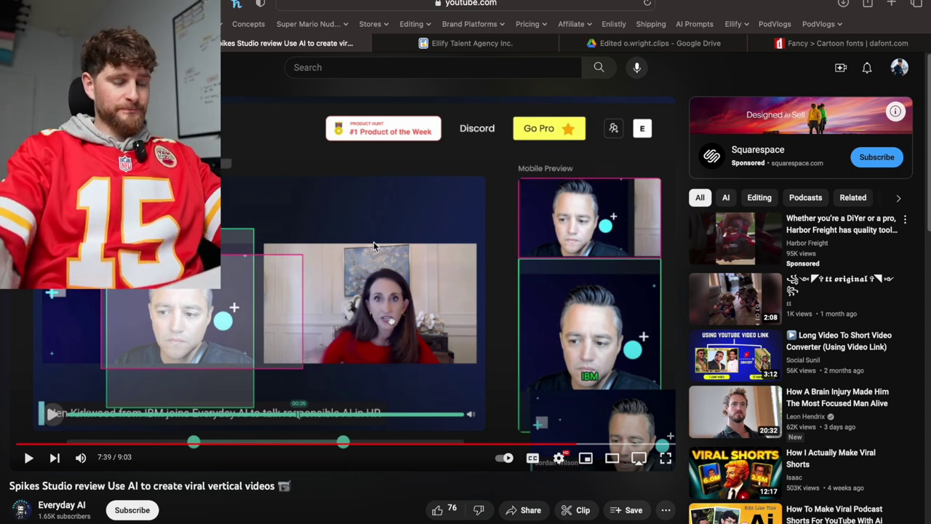
- Switch to Final Cut Pro, open the 1080 Template project and show its timeline index of tags
key("super+Tab")
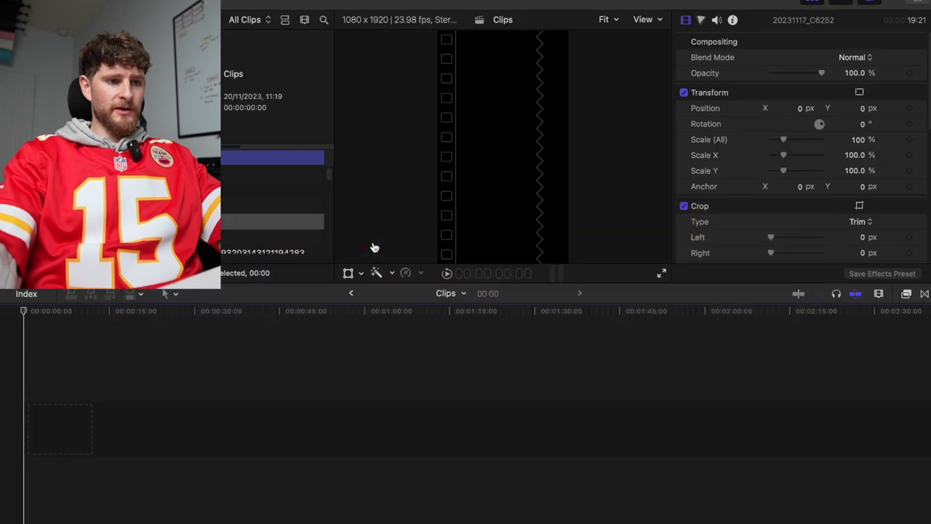
double_click(247, 193)
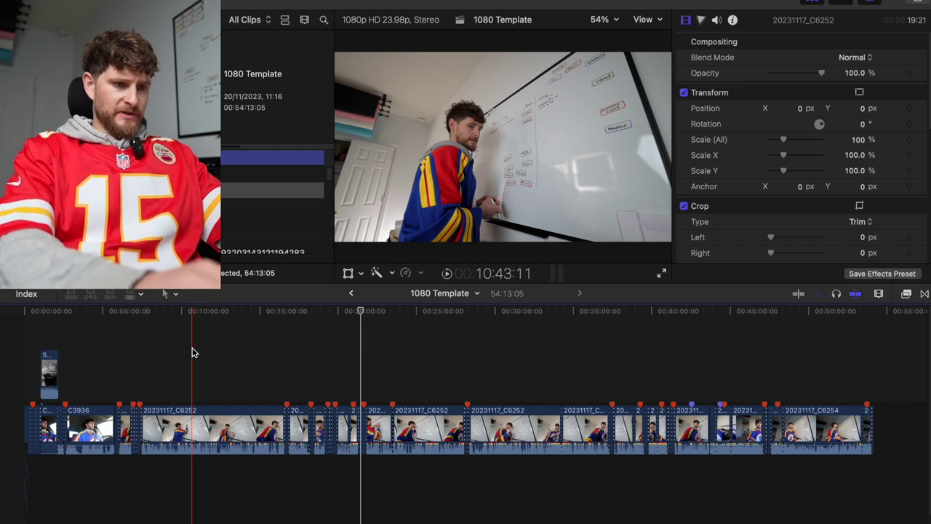
key("super+equal")
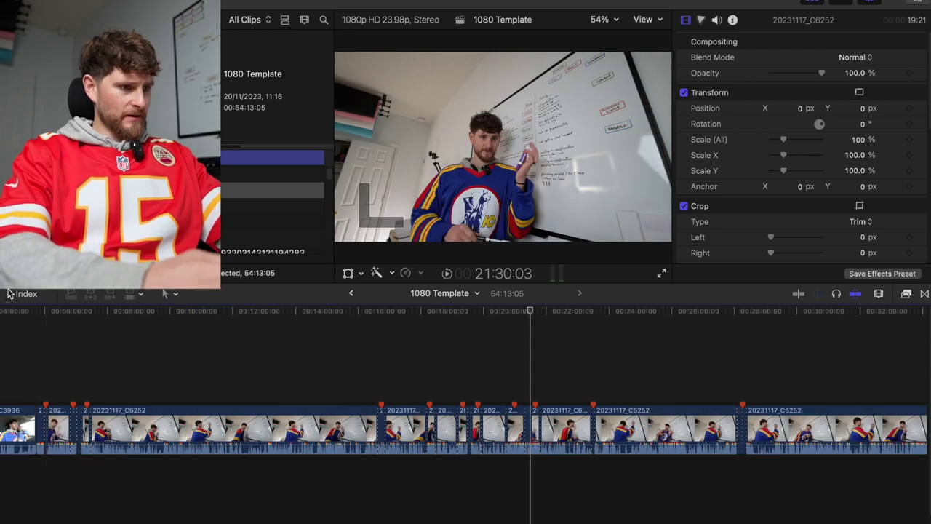
left_click(26, 293)
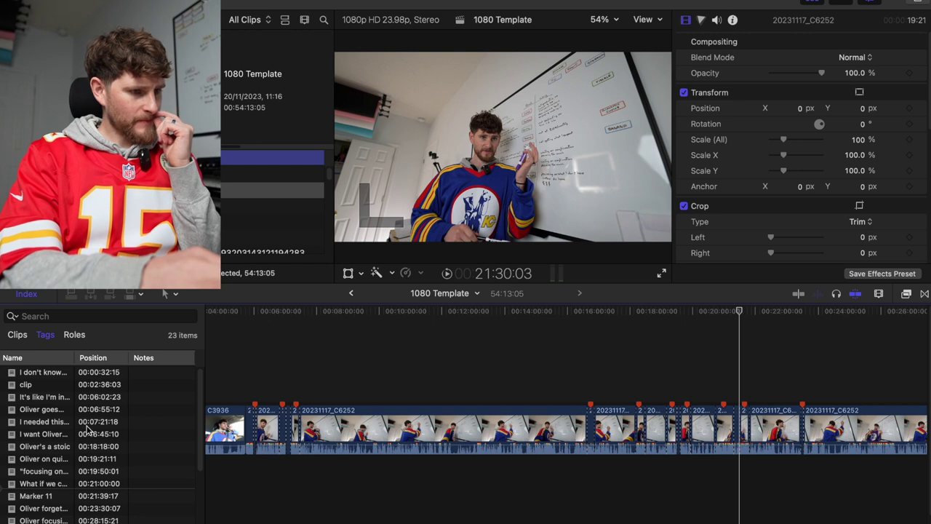
left_click(85, 523)
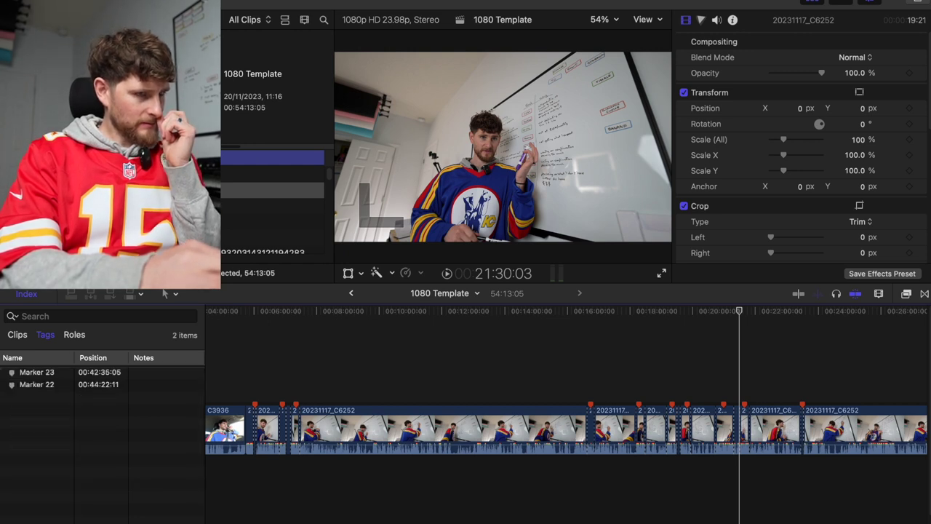
left_click(323, 0)
mouse_move(289, 0)
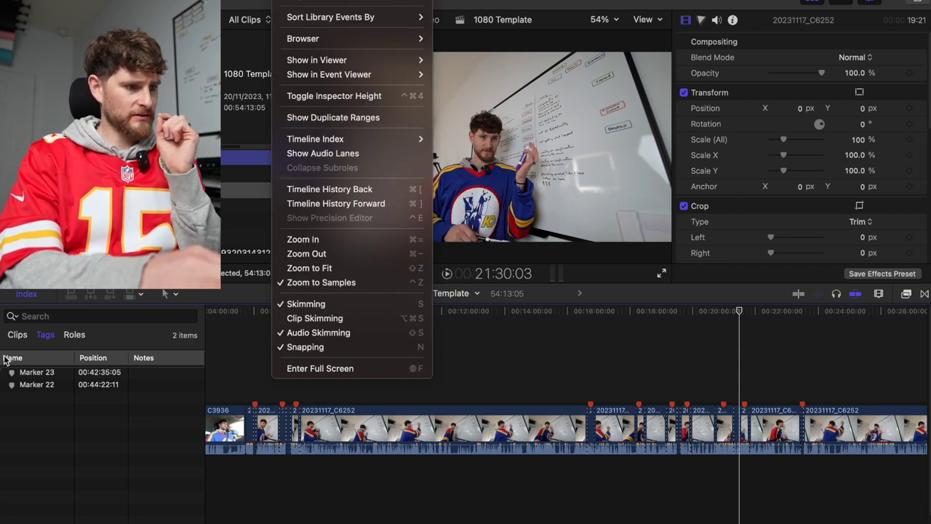
key("Escape")
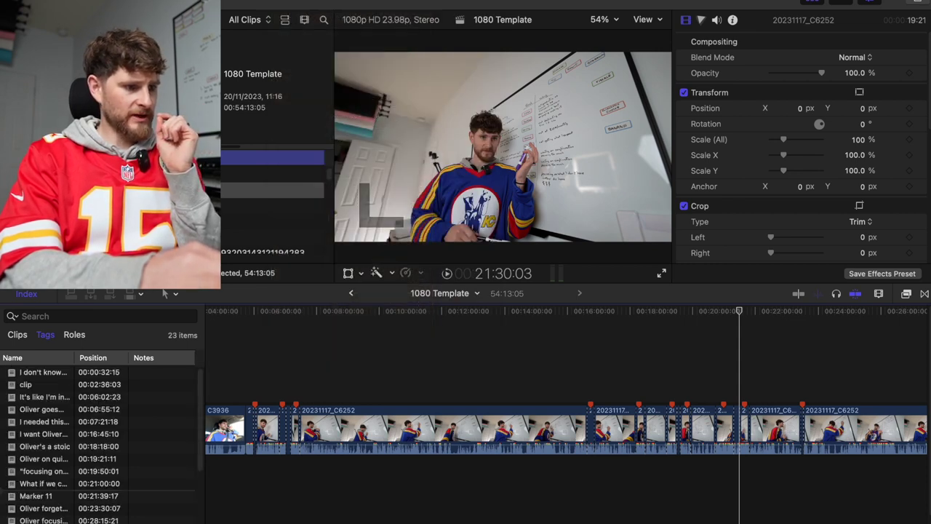
- Copy all markers listed in the 1080 Template tags into the Clips project and delete the pasted gap clips from its timeline
left_click(51, 436)
key("super+a")
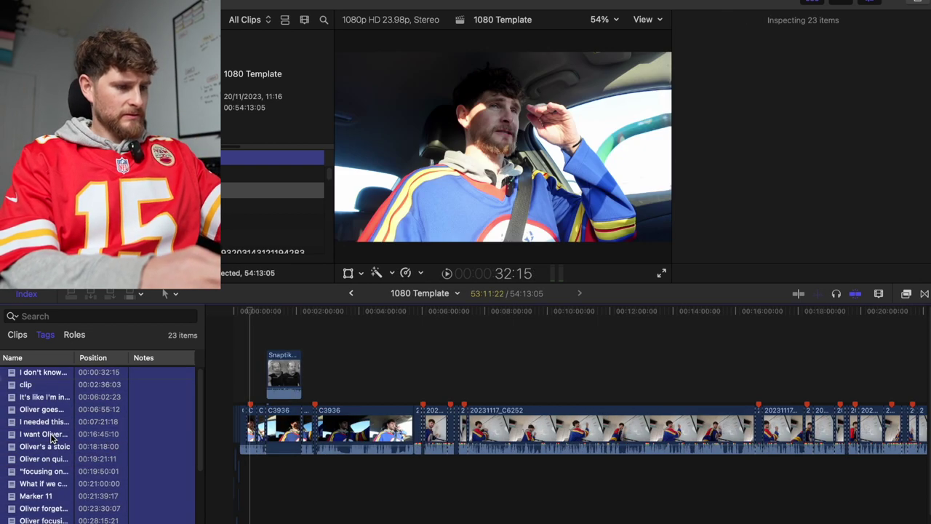
double_click(228, 226)
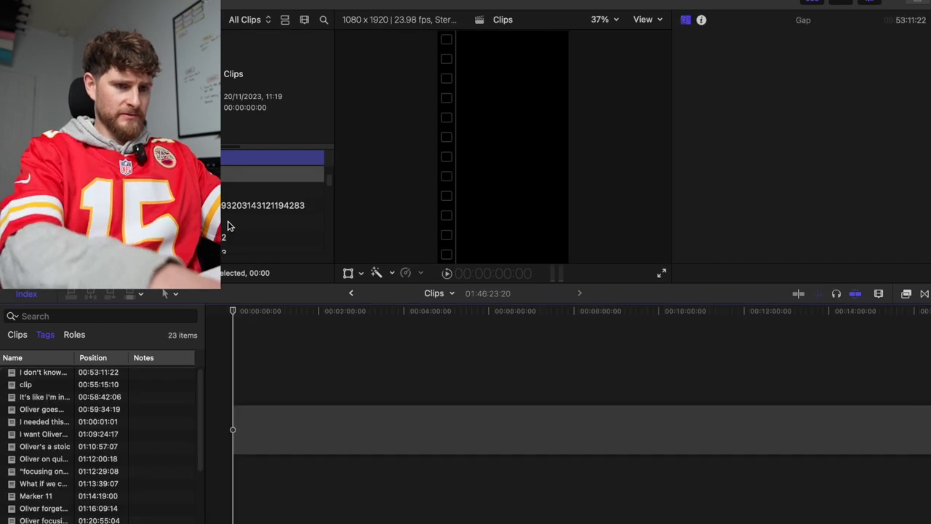
left_click_drag(295, 461, 281, 399)
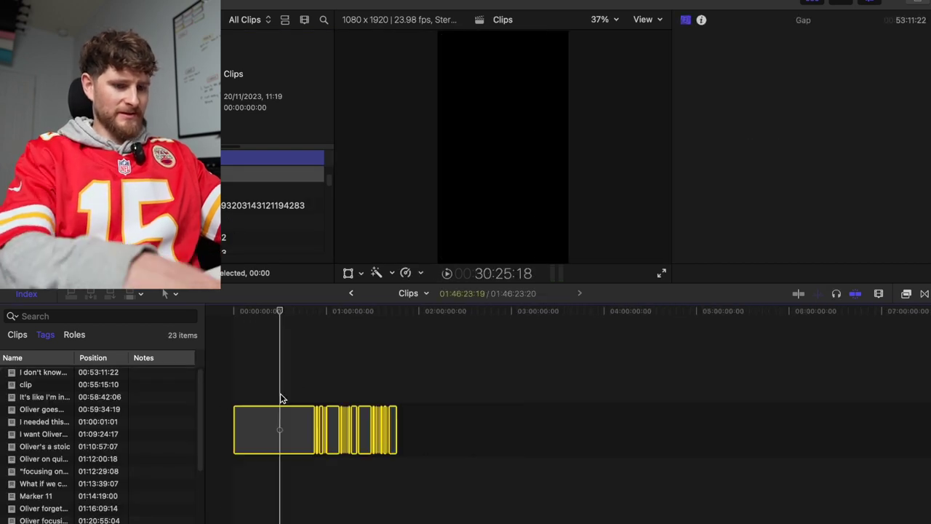
key("Delete")
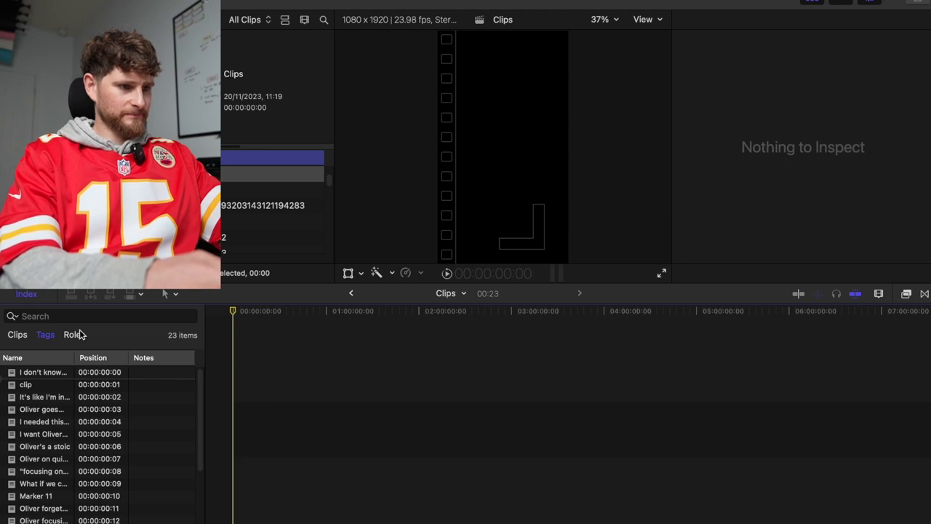
- Return to the 1080 Template timeline and try to select the first five clips carrying red markers
left_click(353, 293)
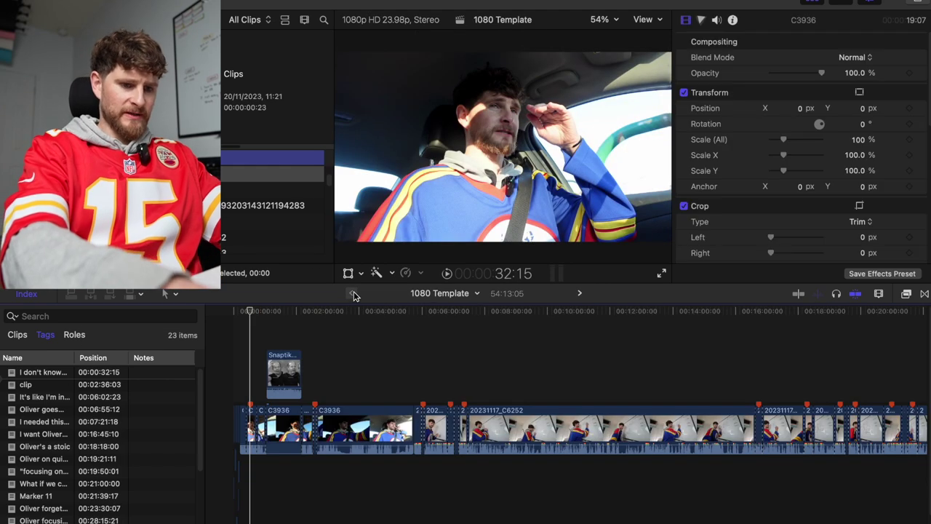
key("F2")
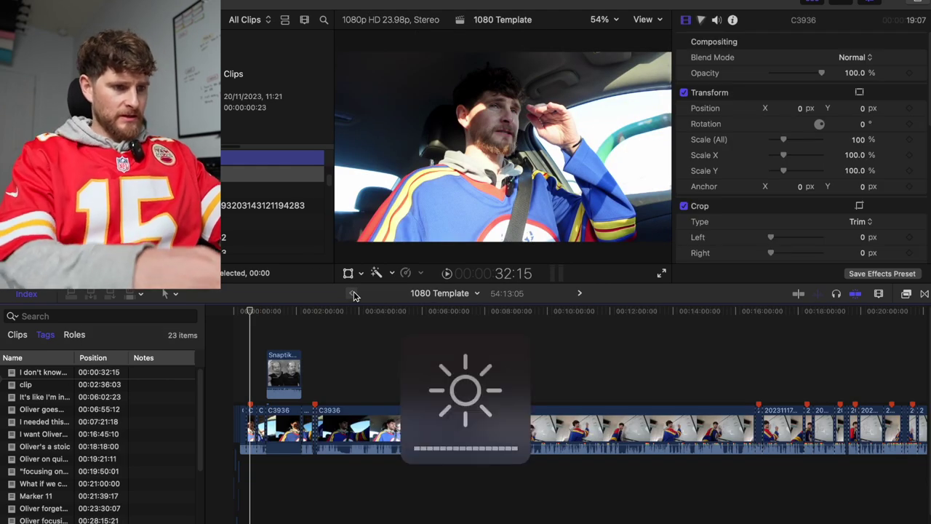
left_click(249, 428)
key("super+equal")
key("super+equal")
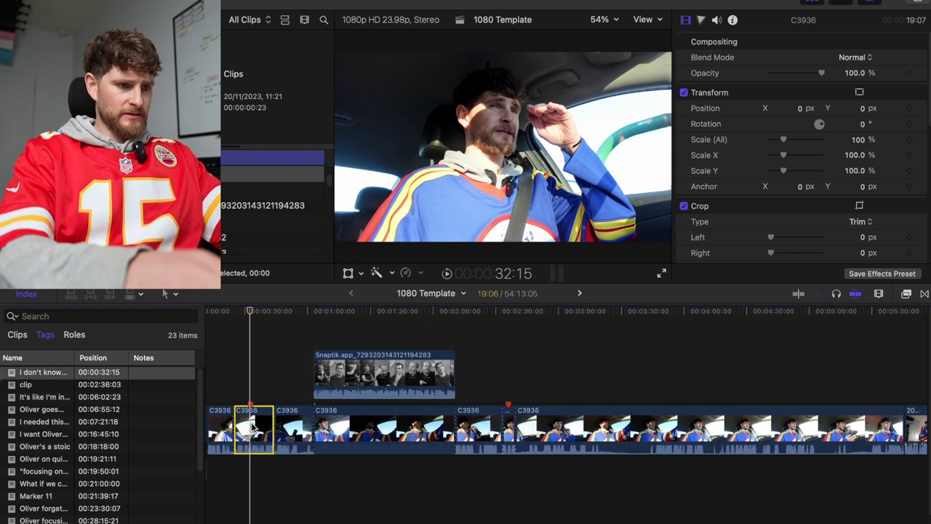
left_click(508, 428, "super")
scroll(507, 428, "right", 6)
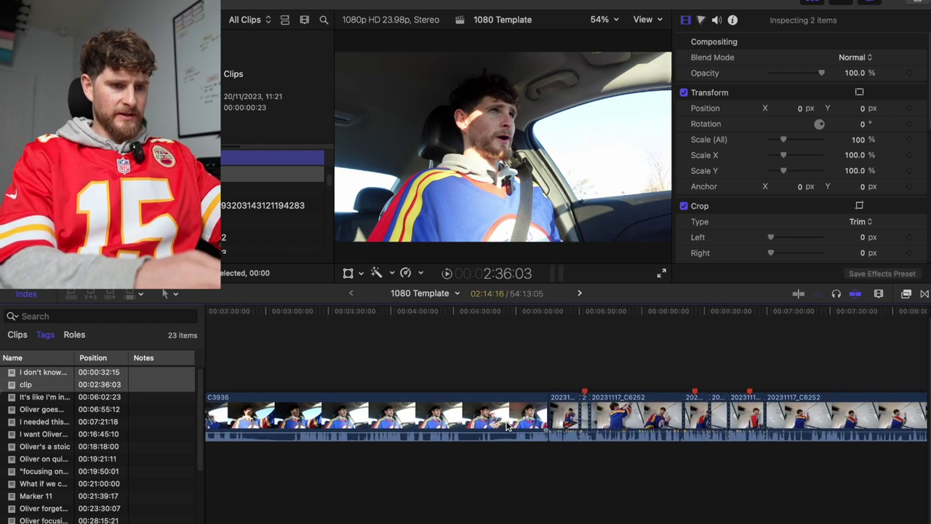
left_click(516, 422, "super")
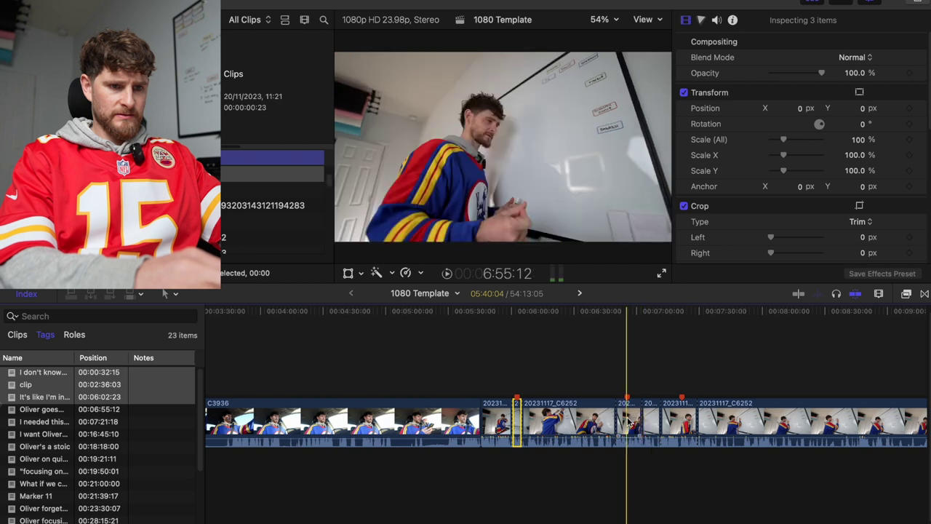
left_click(627, 422, "super")
left_click(676, 422, "super")
- Try to extend the selection with the red-marked clips at about 16:45 and 18:18, and clear it again
scroll(675, 422, "right", 15)
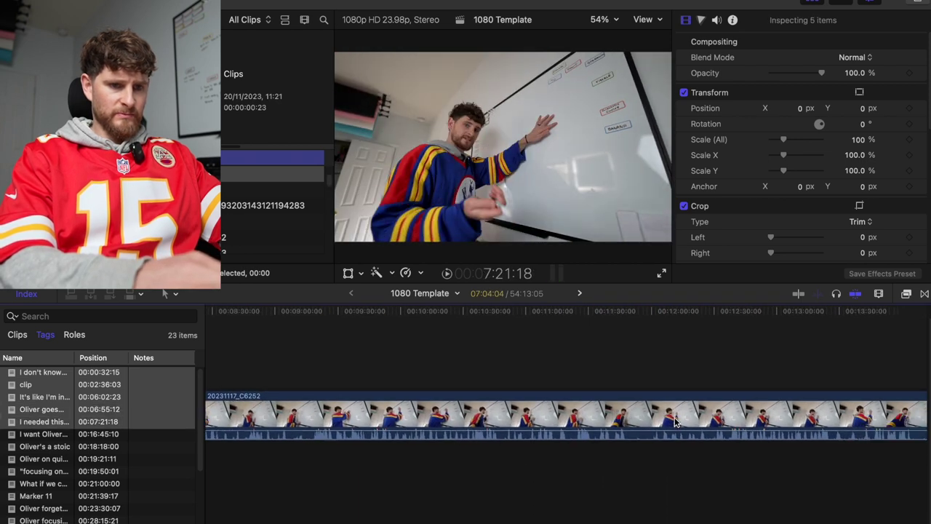
scroll(676, 422, "right", 15)
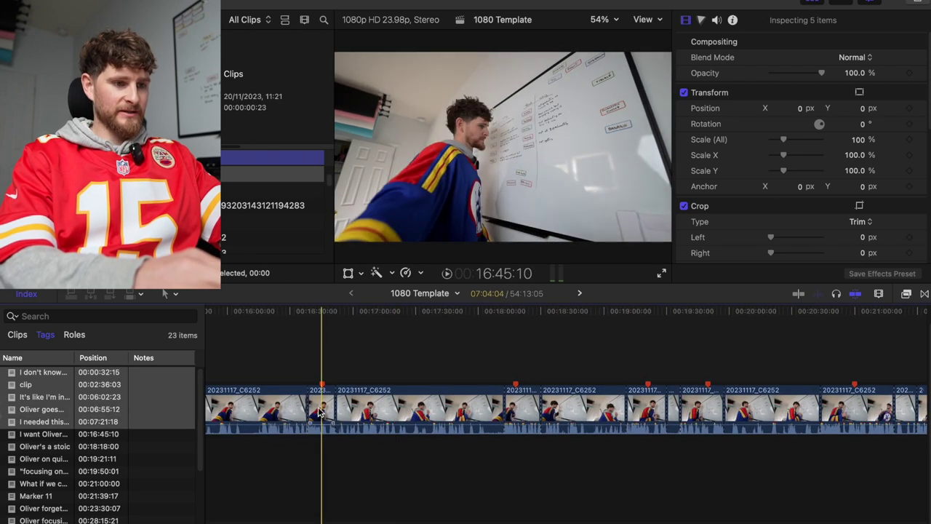
left_click(322, 415, "super")
left_click(520, 412, "super")
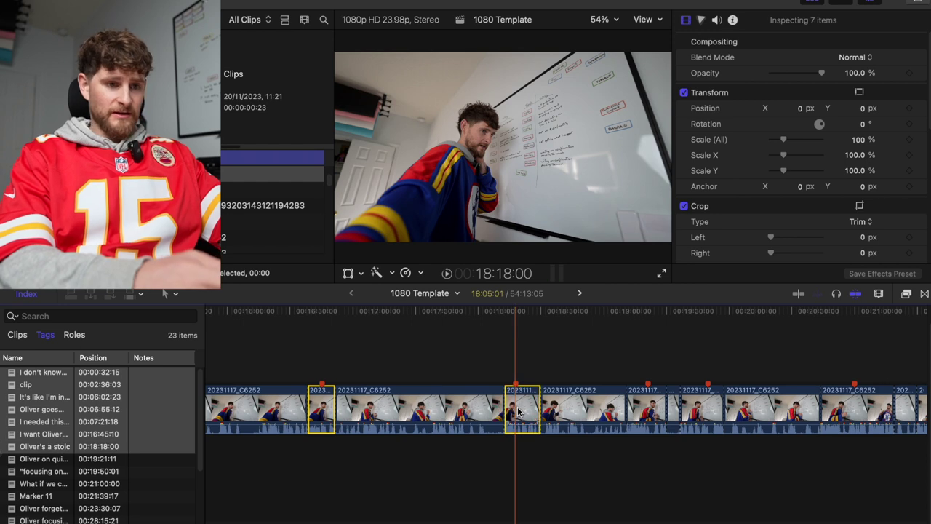
scroll(517, 412, "right", 3)
key("super+minus")
scroll(538, 411, "left", 20)
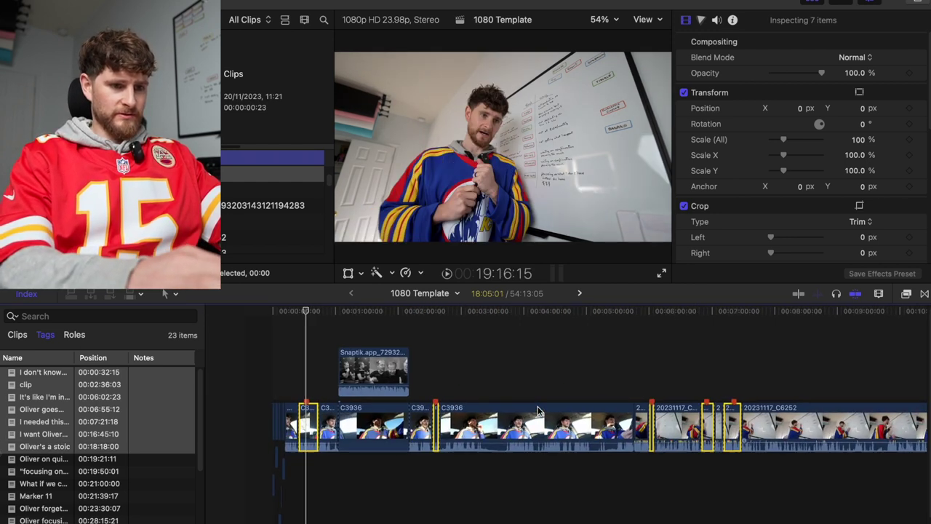
left_click(261, 366)
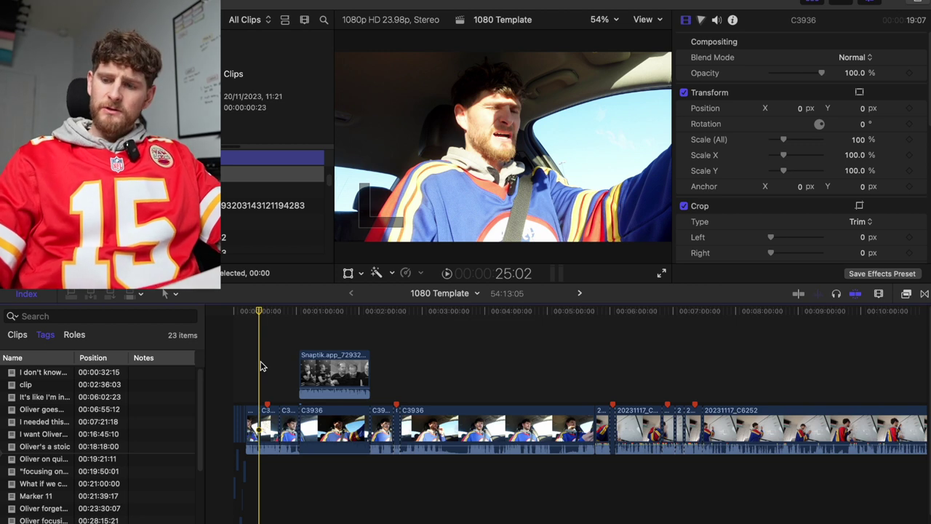
- Select the first seven red-marked clips together, from "I don't know..." through "Oliver's a stoic" at about 18:18
left_click(268, 424)
left_click(397, 423, "super")
left_click_drag(458, 425, 691, 426)
left_click(695, 424, "super")
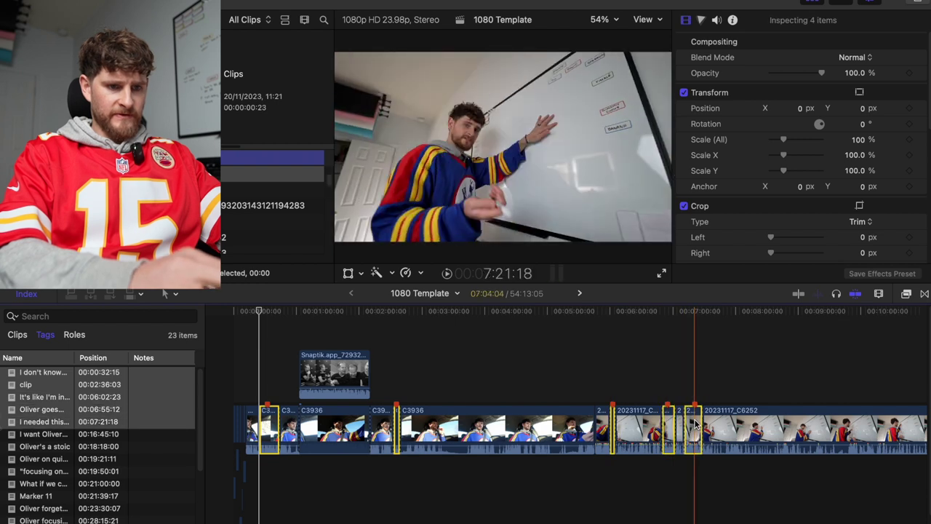
scroll(695, 423, "right", 5)
scroll(694, 423, "right", 5)
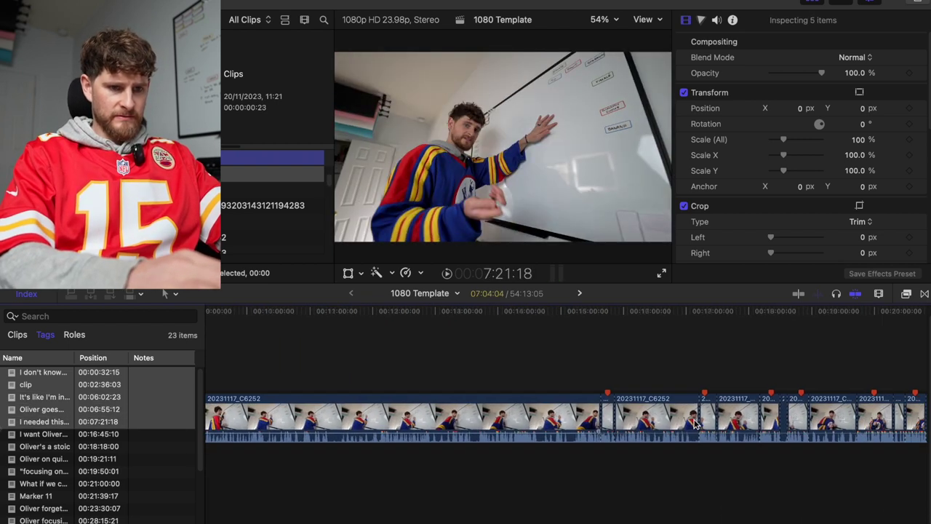
left_click(556, 415, "super")
left_click(654, 414, "super")
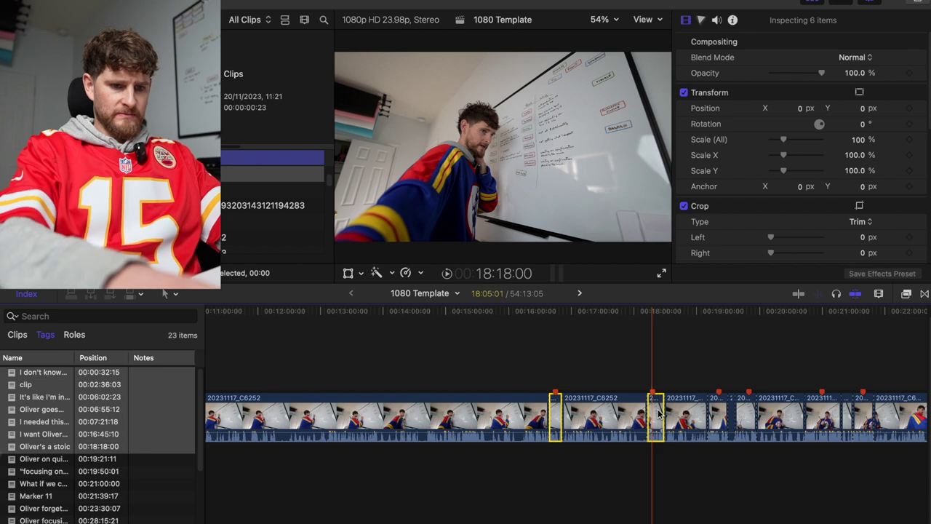
- Add the next four red-marked clips, between about 19:21 and 21:39, to the selection
key("XF86AudioMute")
scroll(653, 413, "right", 2)
left_click(631, 414, "super")
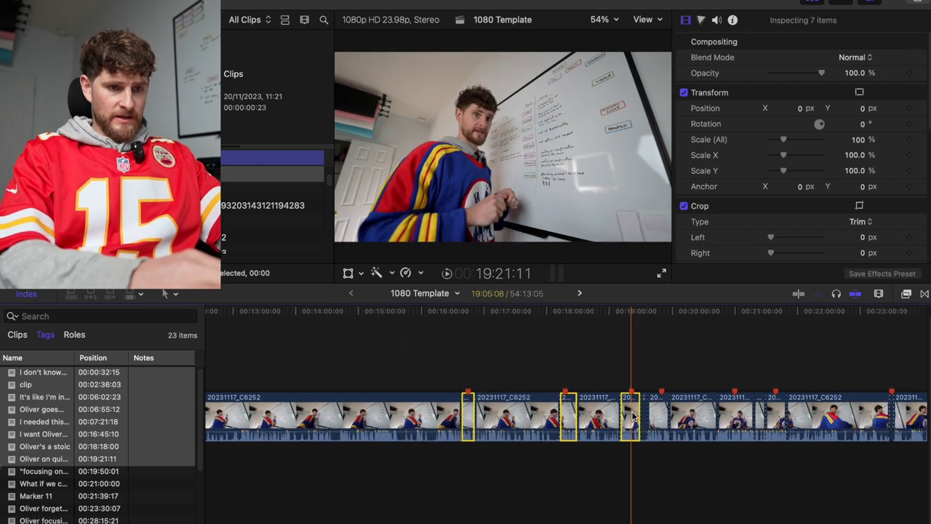
left_click(660, 414, "super")
left_click(735, 415, "super")
left_click(774, 416, "super")
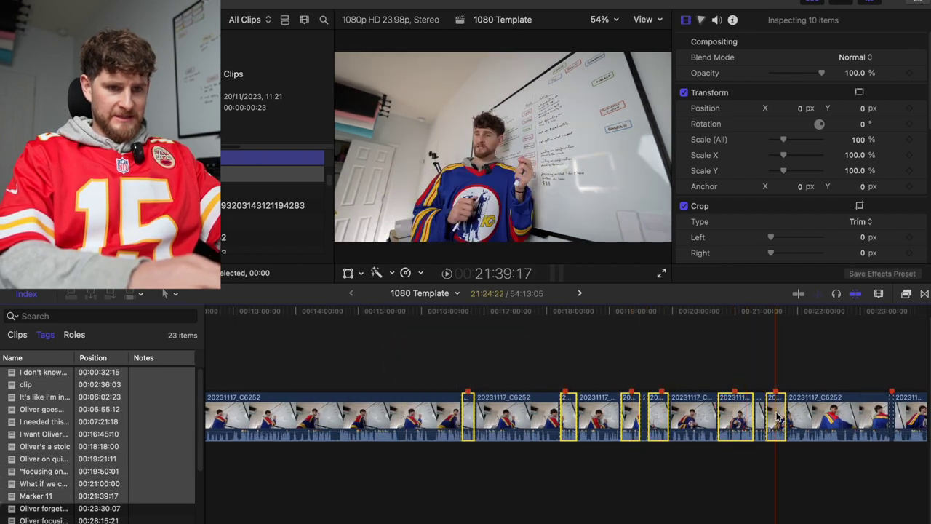
- Add the red-marked clips from about 23:30 through the one just after 41:00 to the selection
scroll(775, 417, "right", 5)
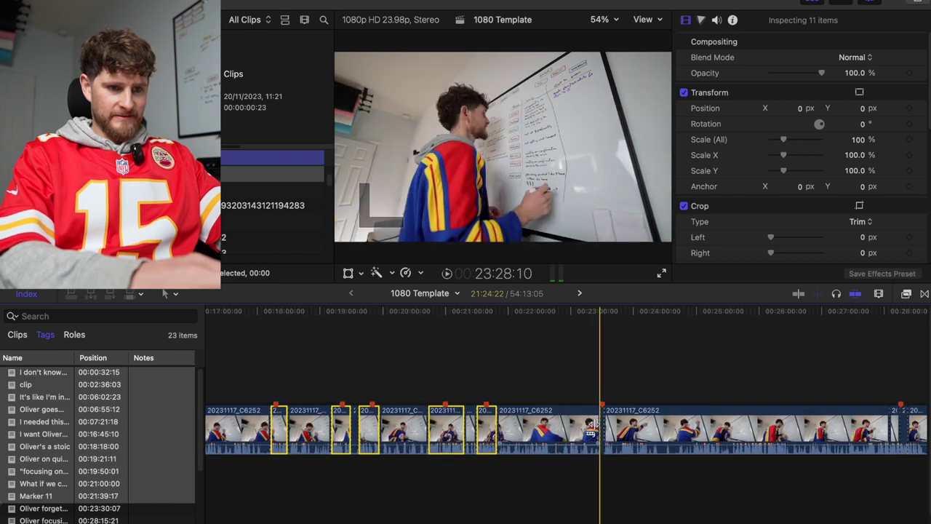
scroll(602, 429, "right", 10)
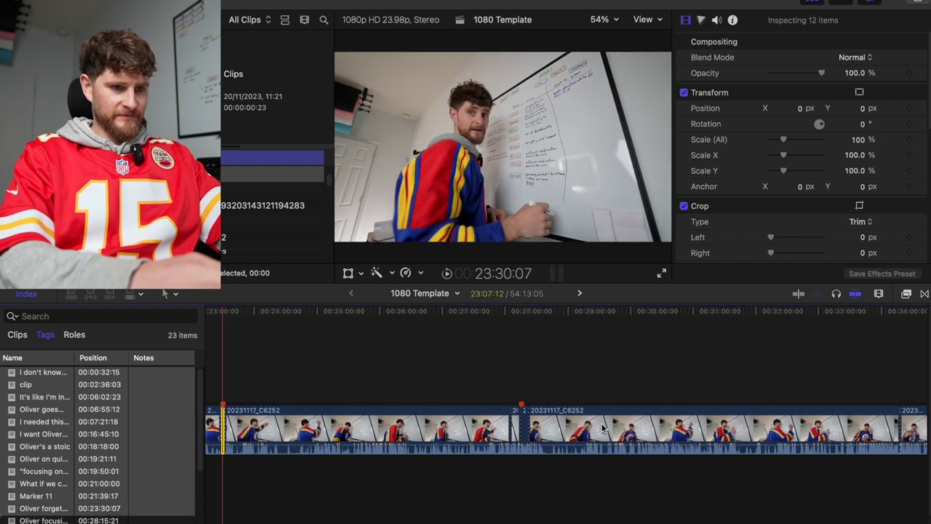
left_click(521, 427, "super")
left_click(524, 426, "super")
scroll(524, 426, "right", 15)
left_click(558, 430, "super")
left_click(668, 429, "super")
left_click(764, 425, "super")
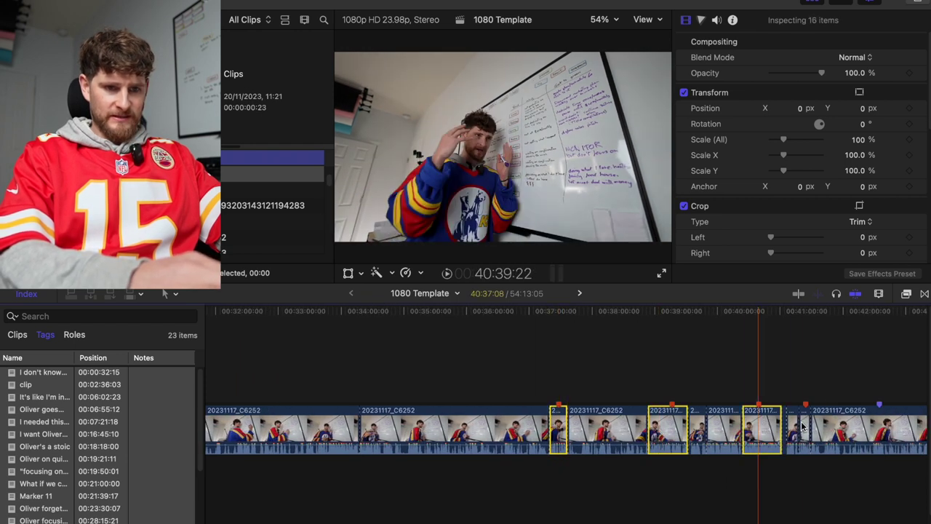
left_click(806, 428, "super")
- Add the last four red-marked clips, from about 44 minutes to the end of the timeline, to the selection
scroll(808, 428, "right", 8)
scroll(807, 428, "right", 6)
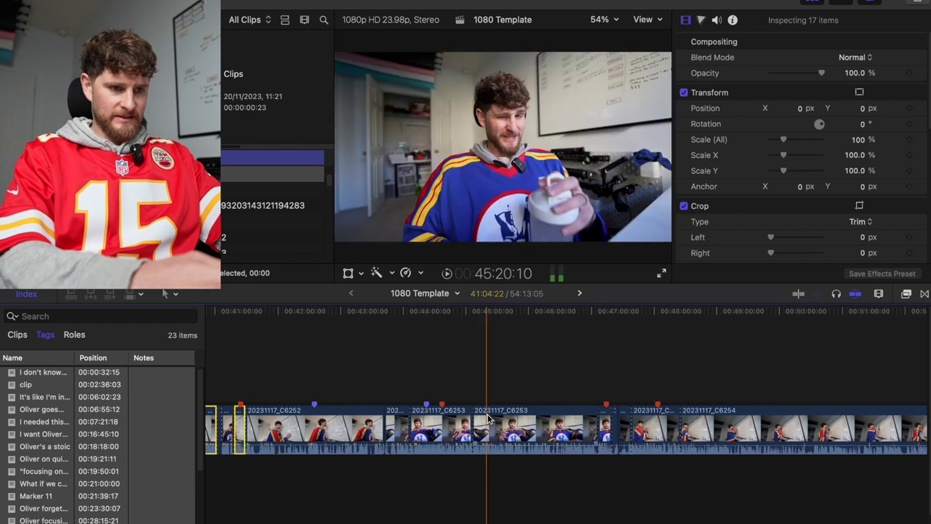
left_click(439, 428, "super")
left_click(606, 431, "super")
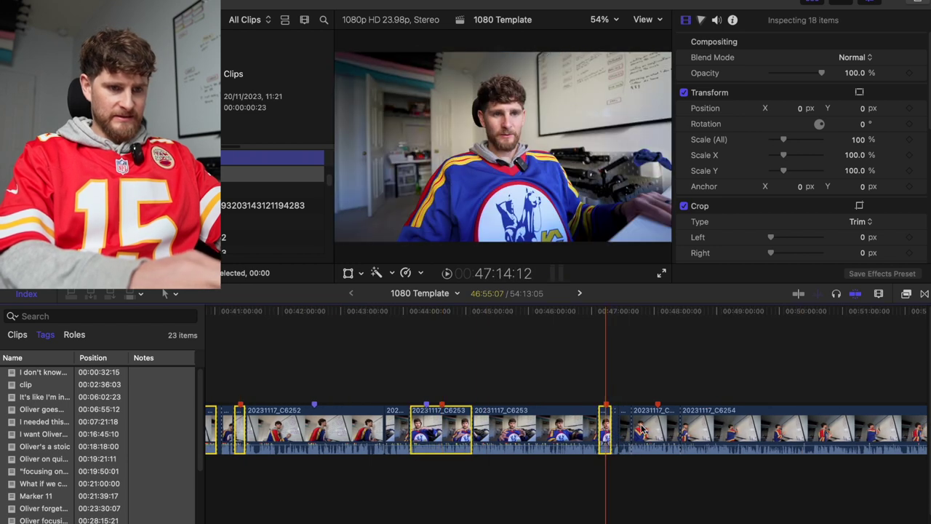
left_click(653, 426, "super")
scroll(651, 427, "right", 7)
left_click(717, 429, "super")
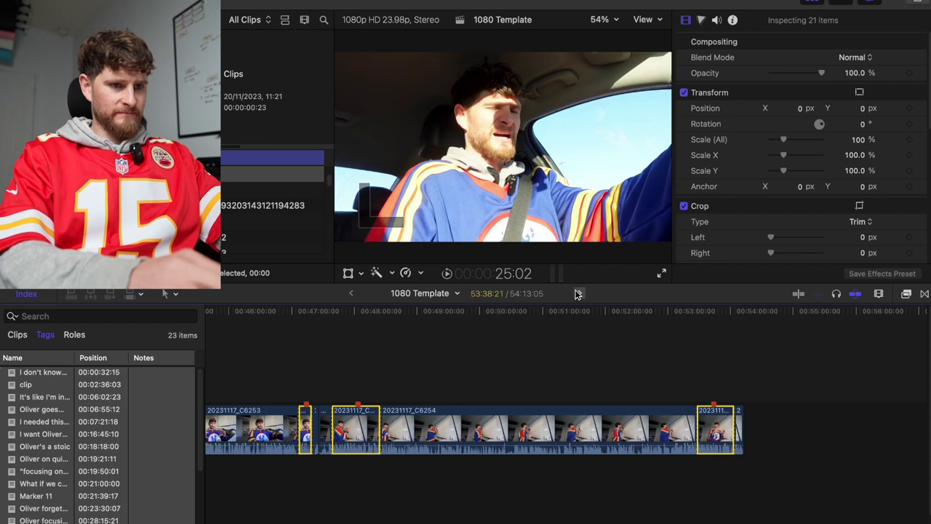
- Go to the Clips project and delete everything in its timeline
left_click(578, 293)
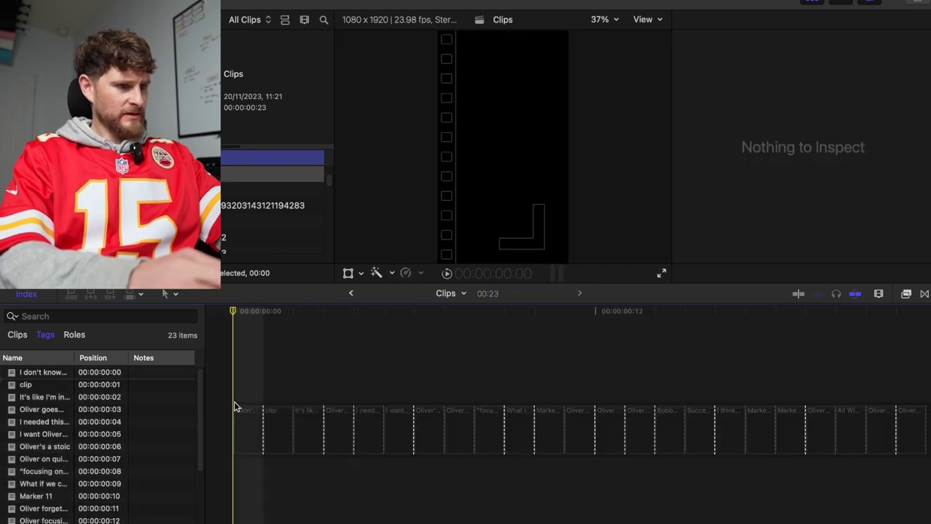
key("shift+z")
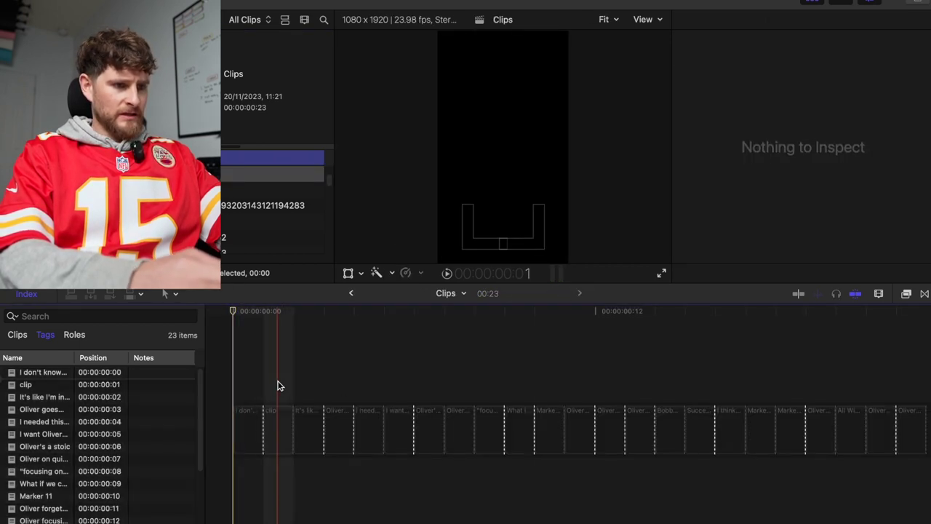
key("super+a")
key("BackSpace")
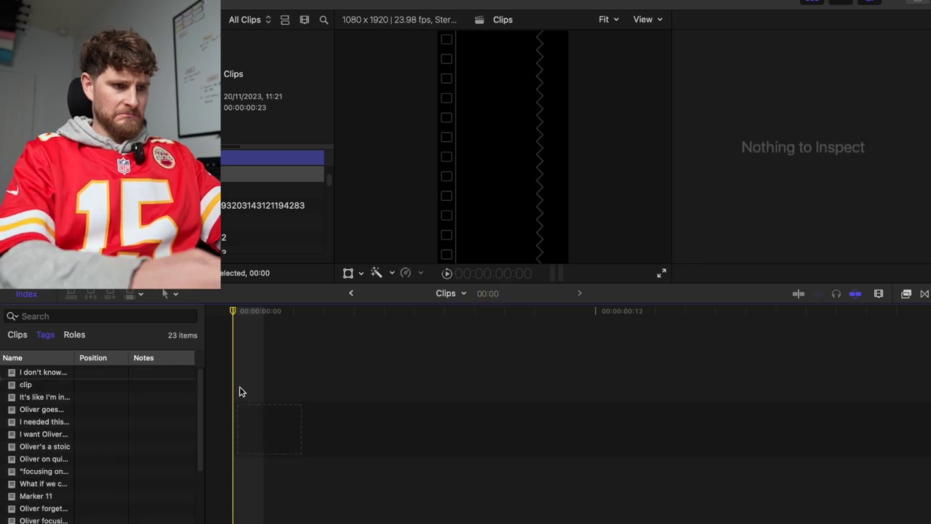
- Paste the copied highlight clips into the empty Clips timeline
key("super+v")
key("super+minus")
key("super+minus")
key("super+minus")
key("super+minus")
key("super+minus")
key("super+minus")
key("super+minus")
key("super+minus")
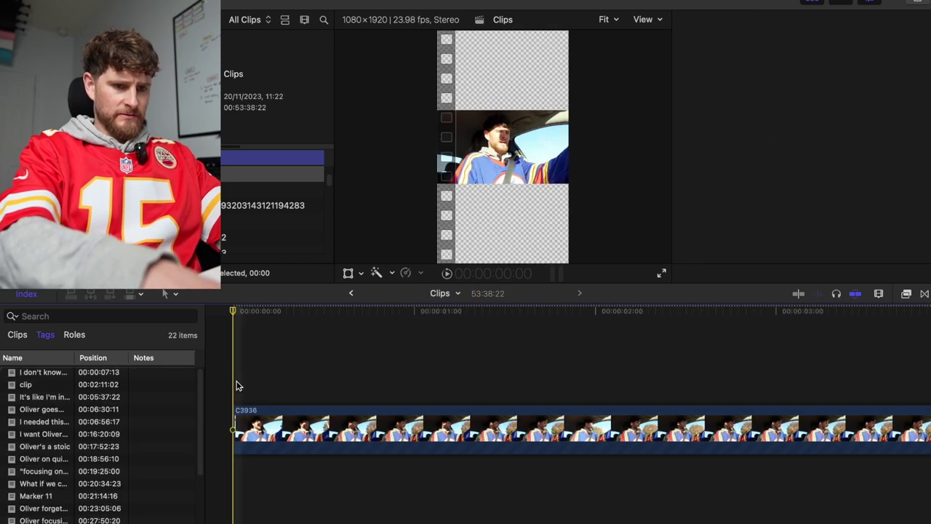
- Delete the first four empty gaps between the pasted clips to close up the start of the timeline
left_click(286, 433)
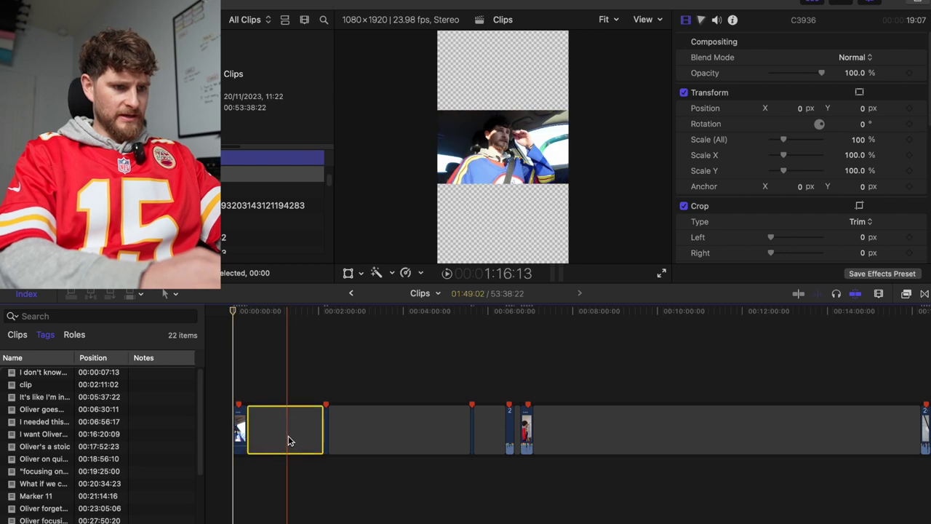
left_click(412, 432, "super")
left_click(489, 430, "super")
left_click(591, 429, "super")
key("Delete")
- Delete the next seven empty gaps between the clips in the Clips timeline
left_click(313, 429)
left_click(368, 429, "super")
left_click(399, 429, "super")
left_click(432, 430, "super")
left_click(477, 429, "super")
key("Delete")
left_click(457, 419)
left_click(621, 427, "super")
key("Delete")
- Delete all remaining empty gaps so the clips run back to back to the end of the timeline
left_click(391, 428)
left_click(426, 428)
left_click(490, 430, "super")
left_click(536, 431, "super")
left_click(593, 429, "super")
left_click(722, 428, "super")
key("Delete")
left_click(505, 429)
left_click(608, 430, "super")
key("Delete")
- Scale all clips in the timeline to 207%
left_click(231, 368)
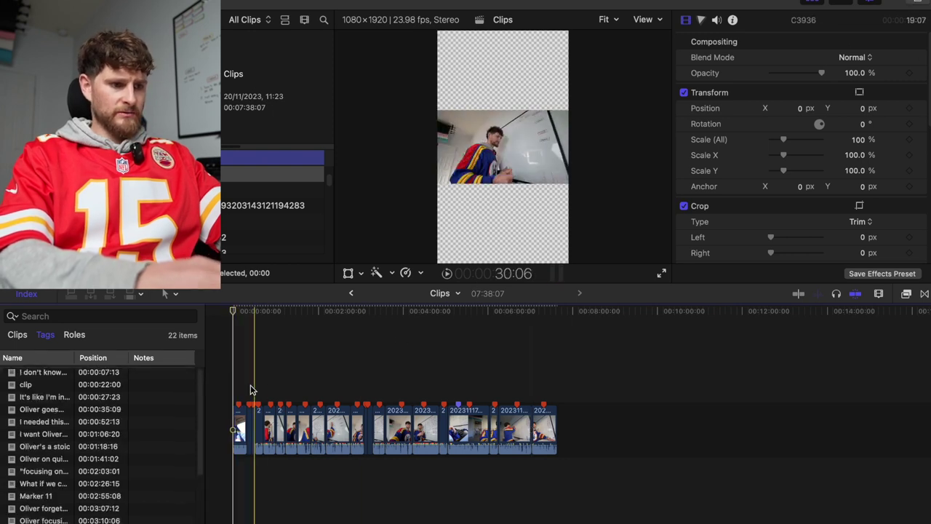
key("super+a")
left_click_drag(795, 140, 791, 144)
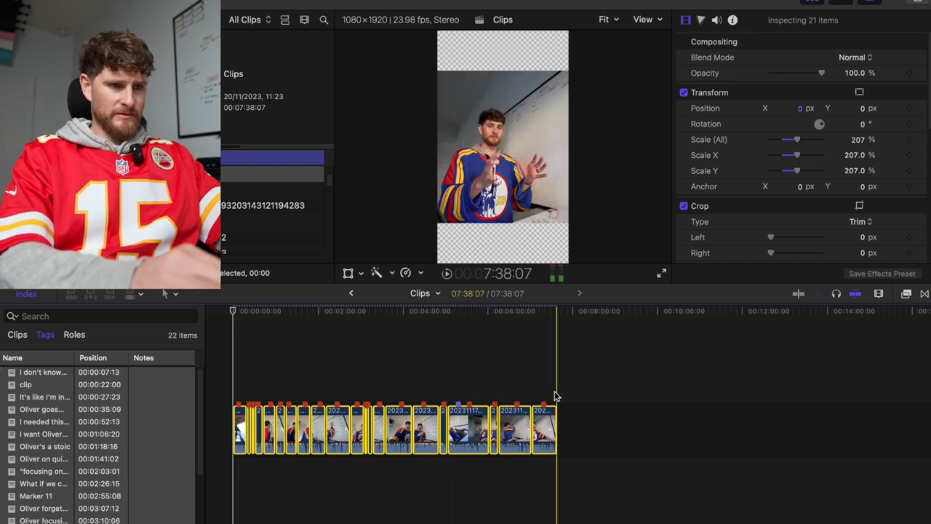
- Generate captions for the timeline in the ODDWright style and import them into the most recently modified Template library on EXTREME SSD
left_click(921, 3)
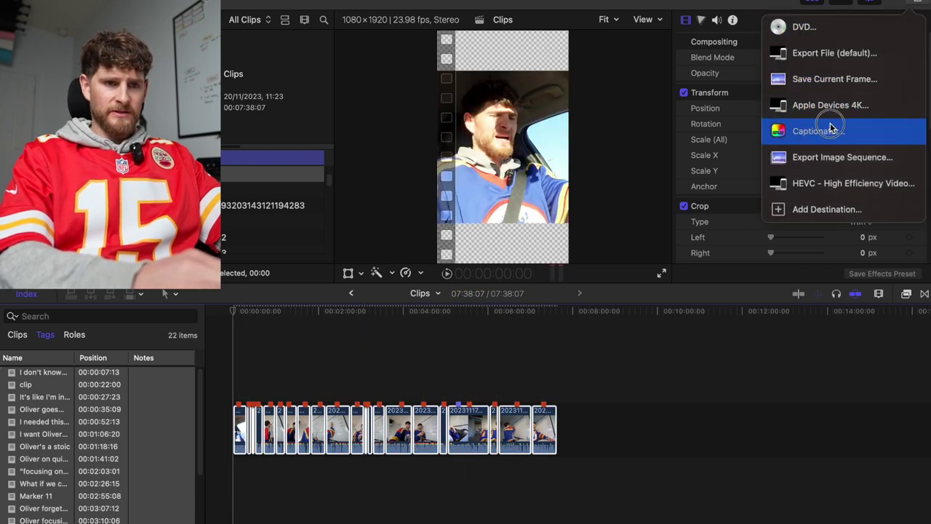
left_click(832, 129)
left_click(695, 366)
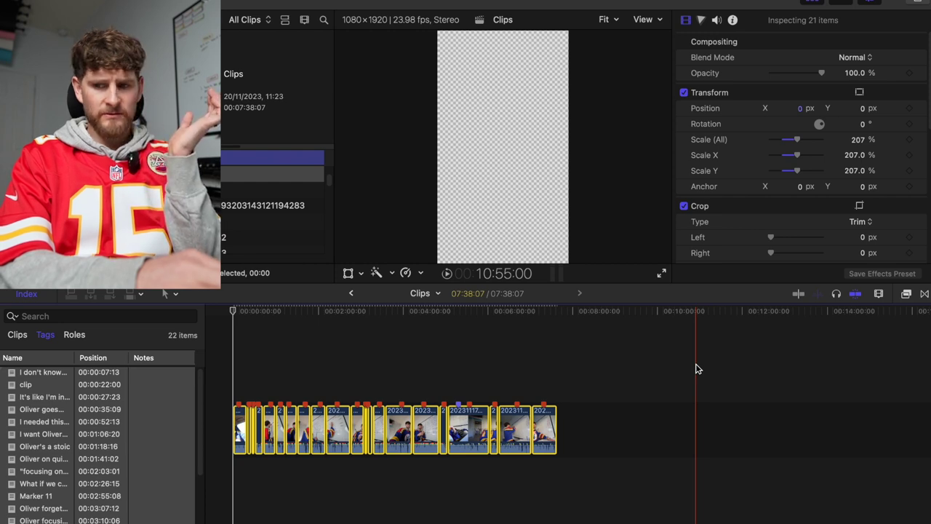
key("super+e")
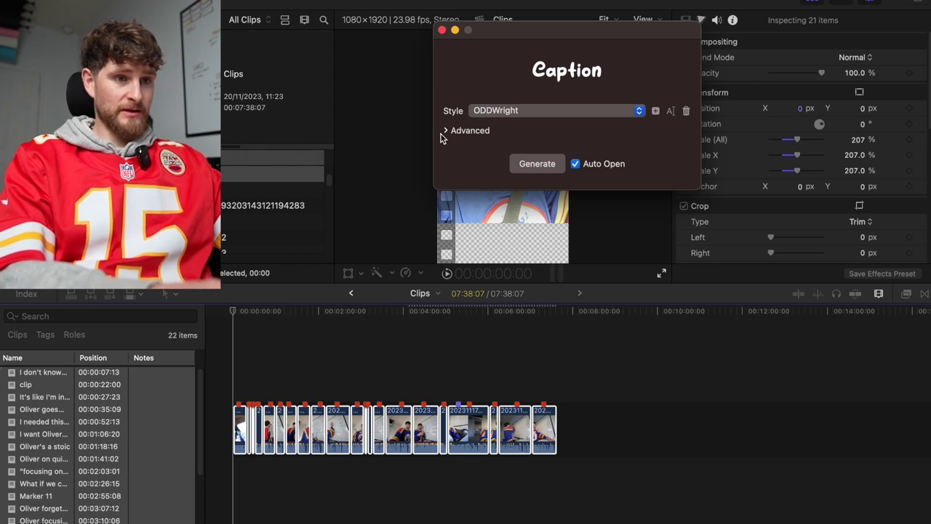
left_click(520, 167)
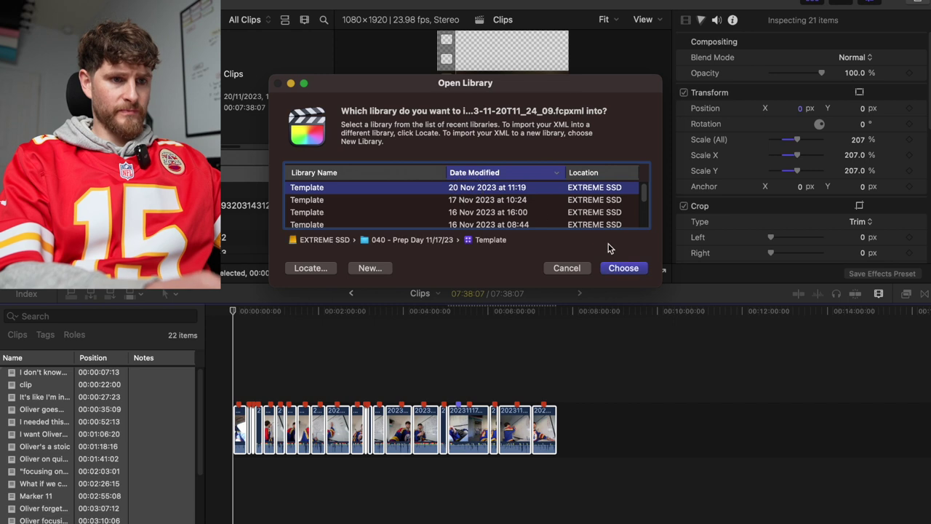
left_click(627, 268)
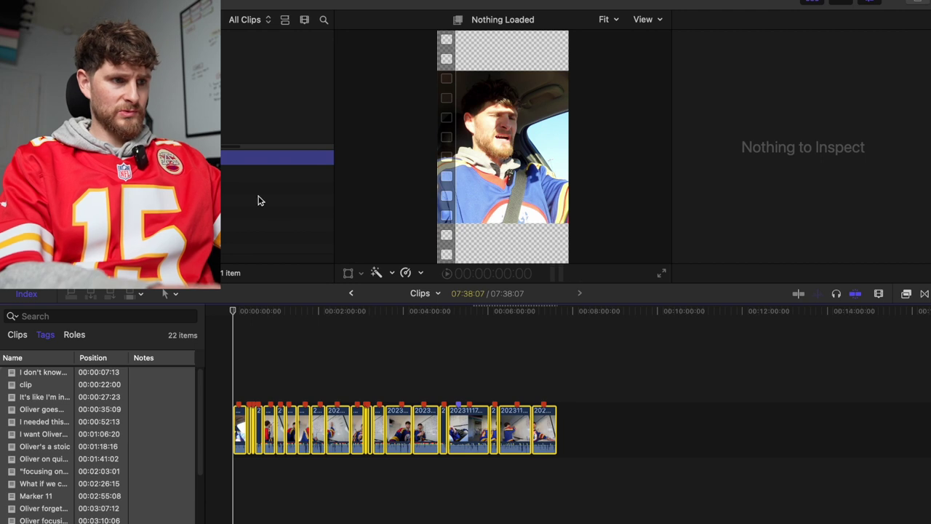
- Copy all caption titles from the generated captions project and paste them at the start of the original Clips timeline
double_click(241, 176)
left_click(269, 435)
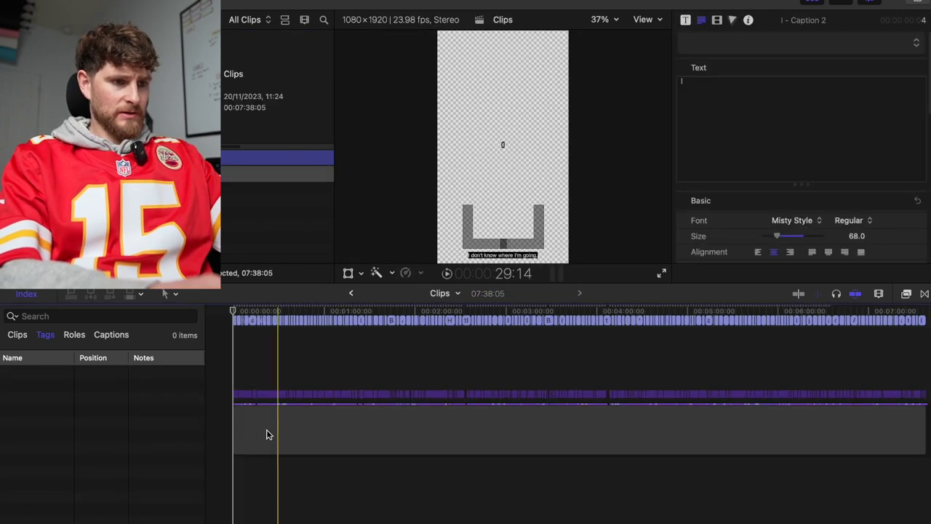
key("super+minus")
left_click_drag(591, 391, 228, 391)
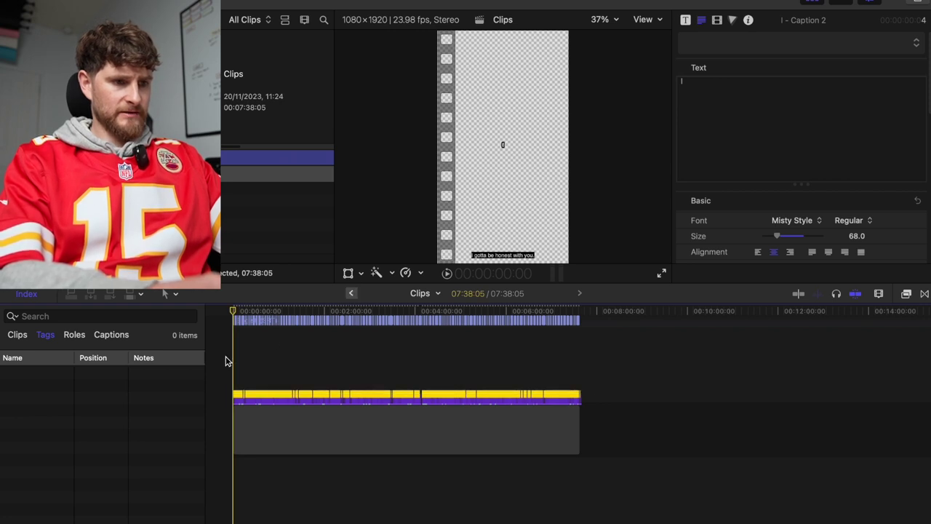
key("super+bracketleft")
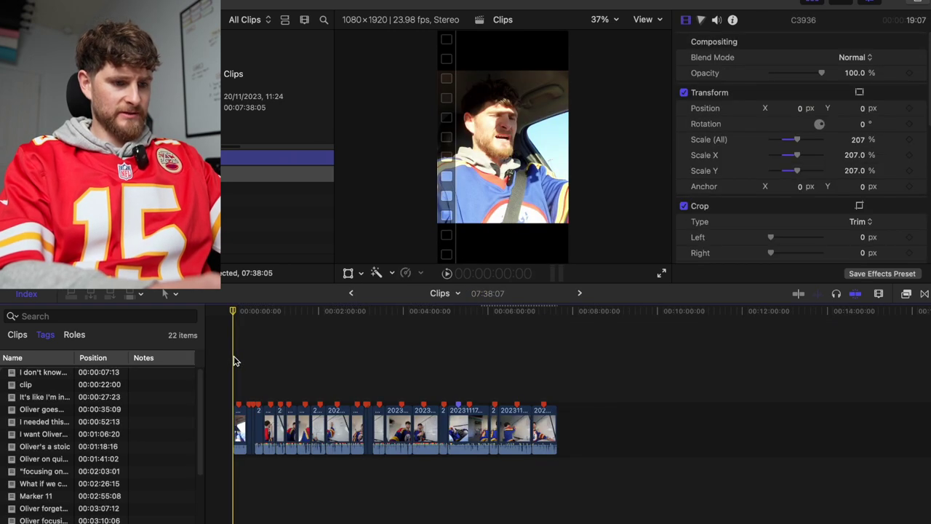
key("super+v")
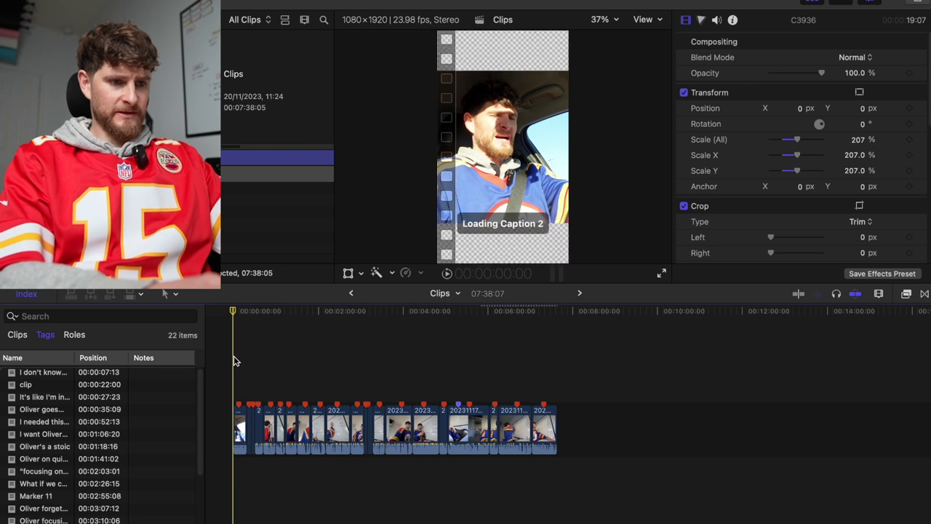
- Look along the timeline to examine how the pasted caption titles line up with the clips
key("super+equal")
key("super+equal")
key("super+equal")
key("super+equal")
key("super+equal")
key("super+equal")
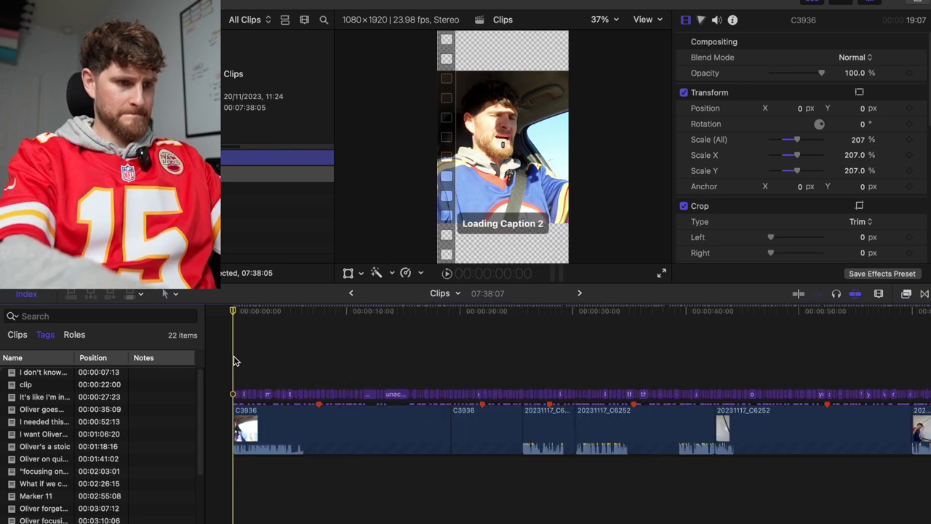
scroll(234, 361, "right", 4)
key("super+minus")
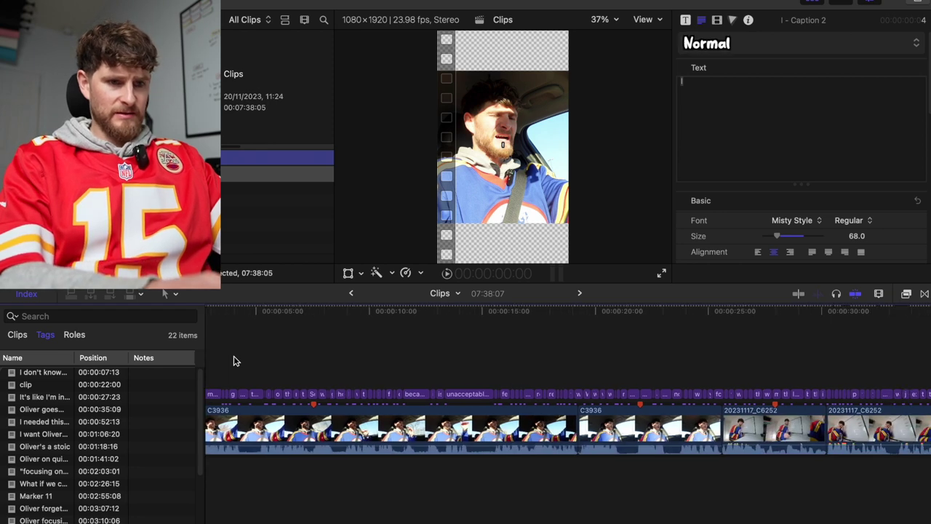
key("super+minus")
scroll(234, 360, "right", 20)
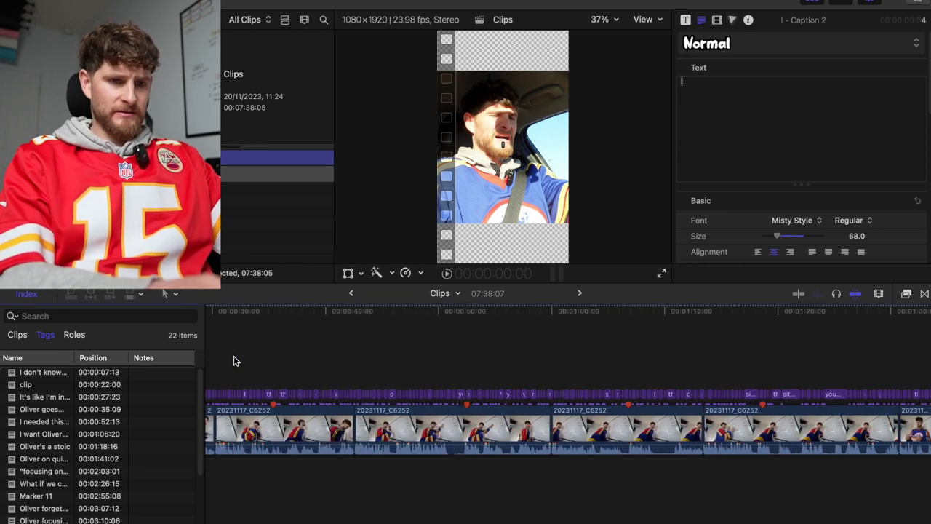
scroll(233, 356, "right", 20)
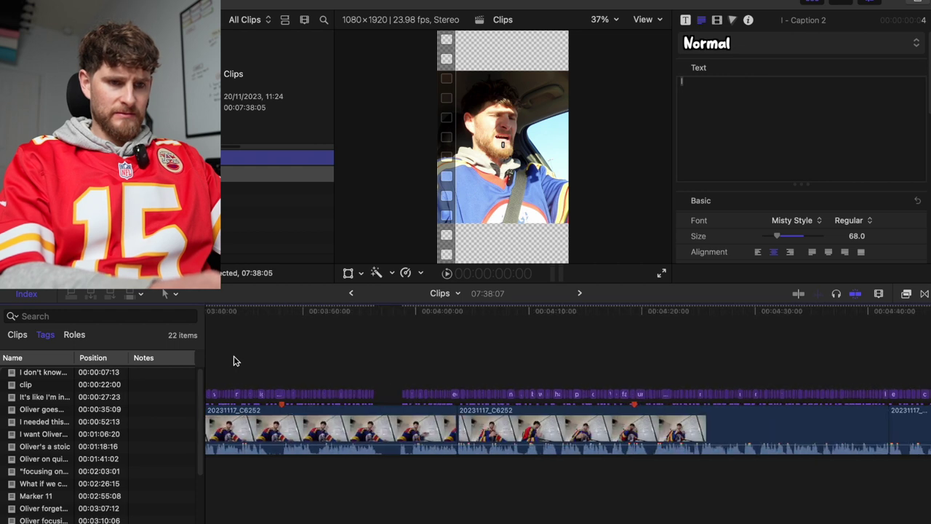
scroll(234, 356, "left", 20)
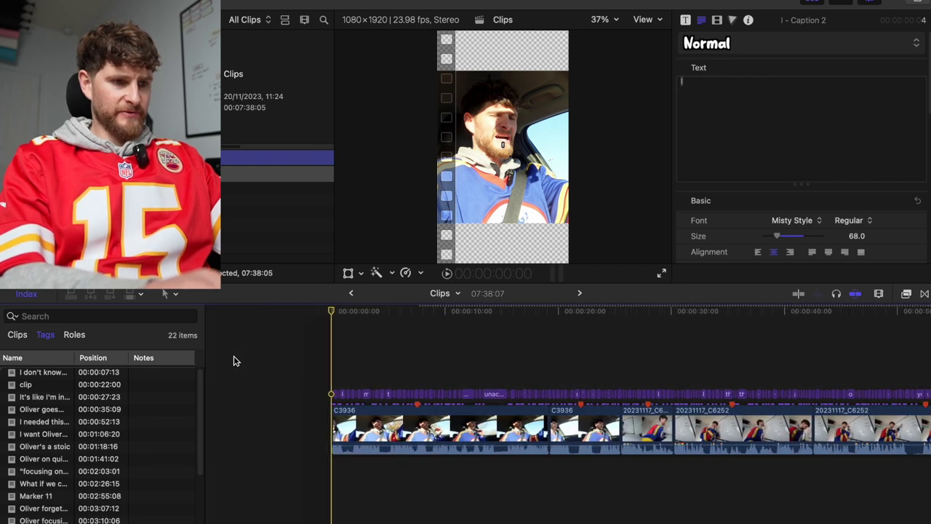
- Copy the title of the first clip's marker at 00:00:07:13
double_click(319, 405)
key("super+c")
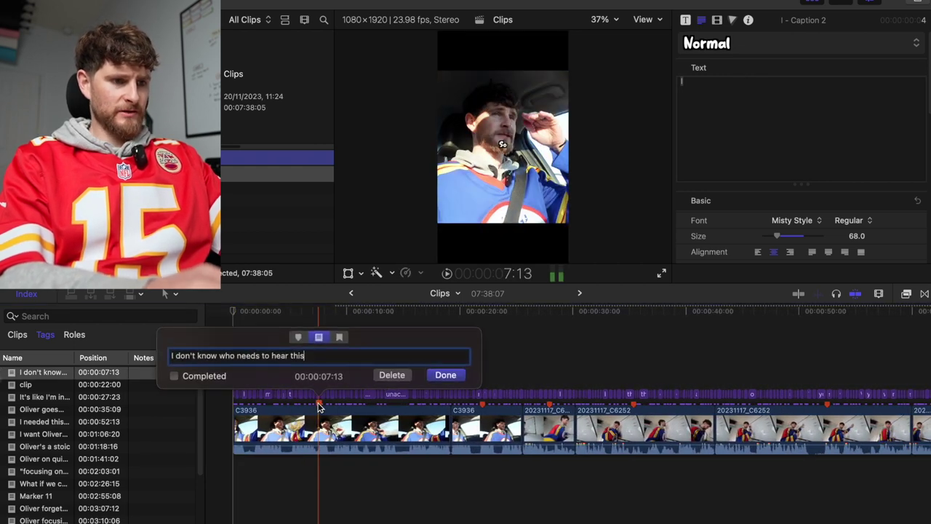
left_click(443, 375)
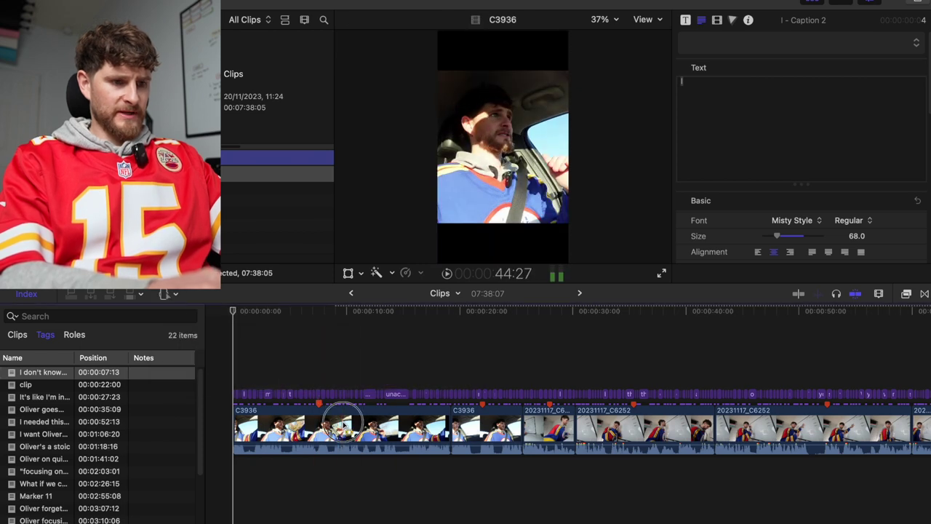
- Set up an export of the first clip in the Apple Devices format
left_click(346, 428)
key("super+e")
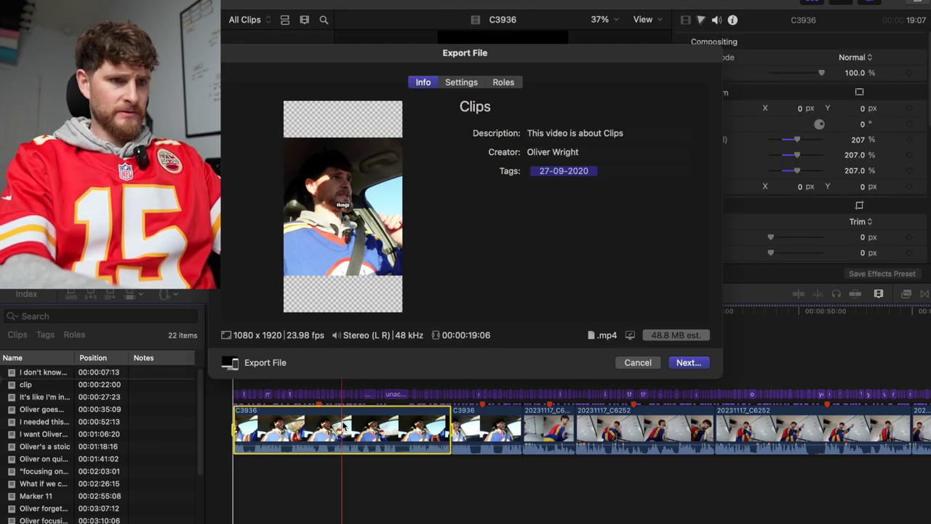
left_click(471, 86)
left_click(582, 136)
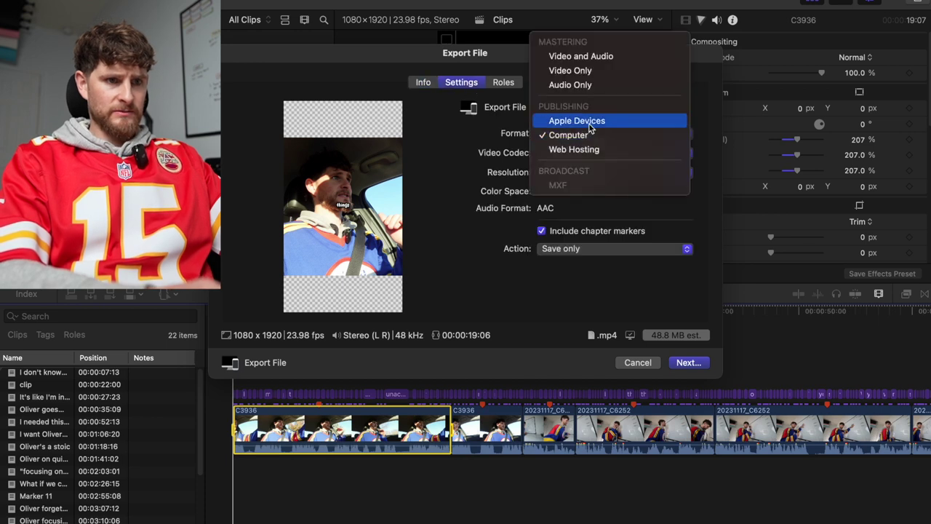
left_click(588, 123)
left_click(686, 363)
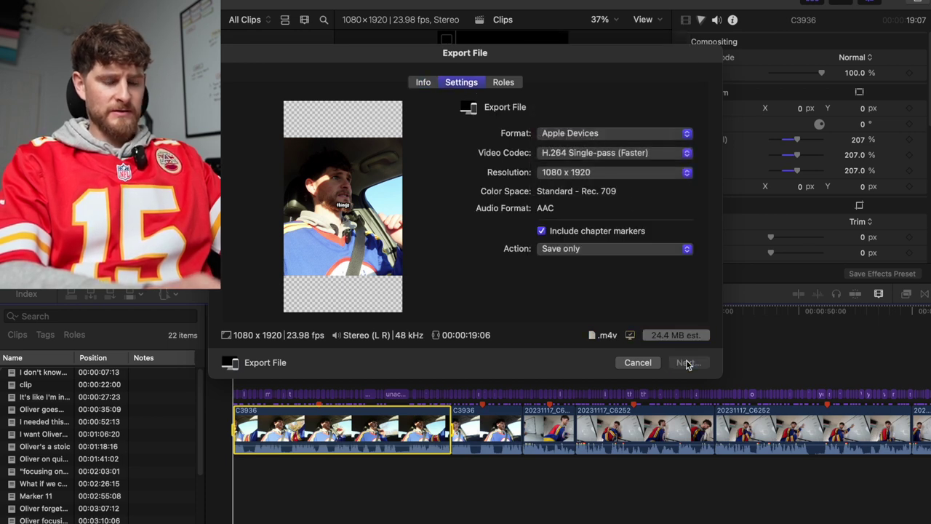
- Save the exported first clip in the Clips folder as "I don't know who needs to hear this"
scroll(393, 275, "down", 2)
left_click(369, 268)
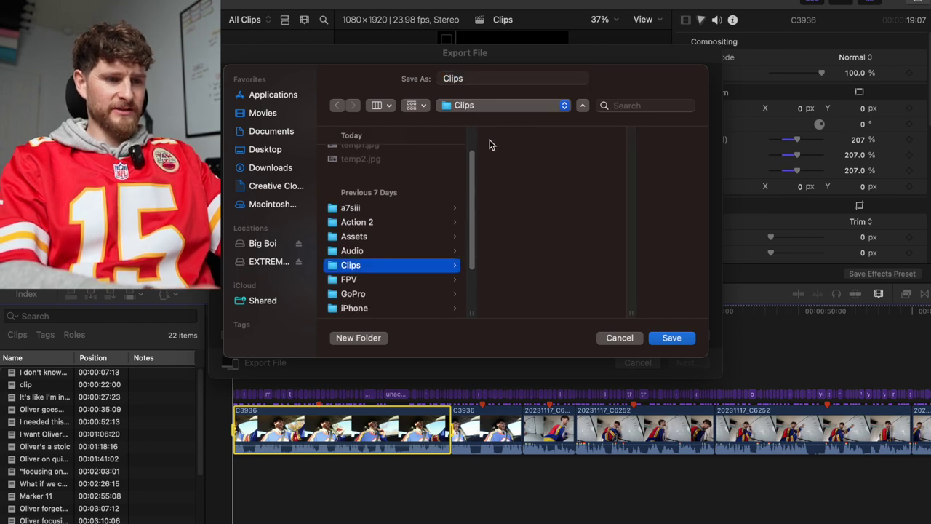
left_click(476, 85)
key("super+v")
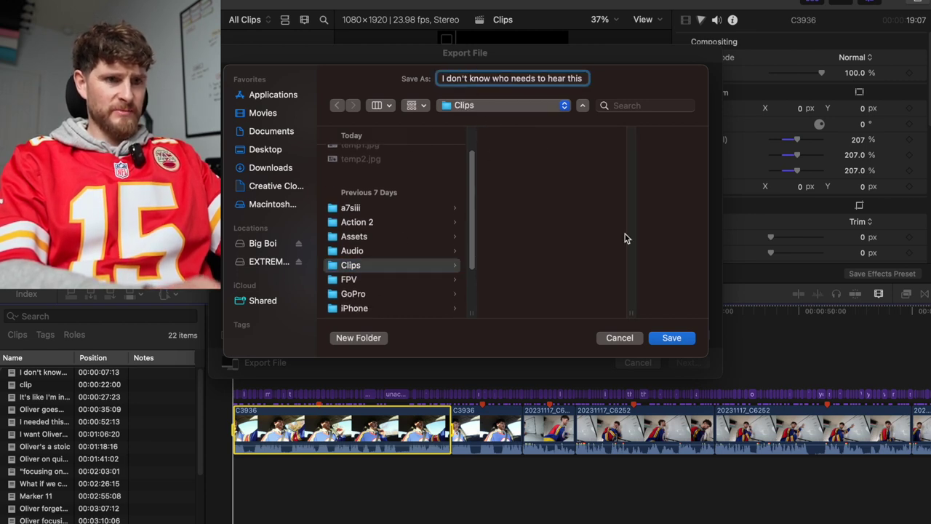
left_click(671, 338)
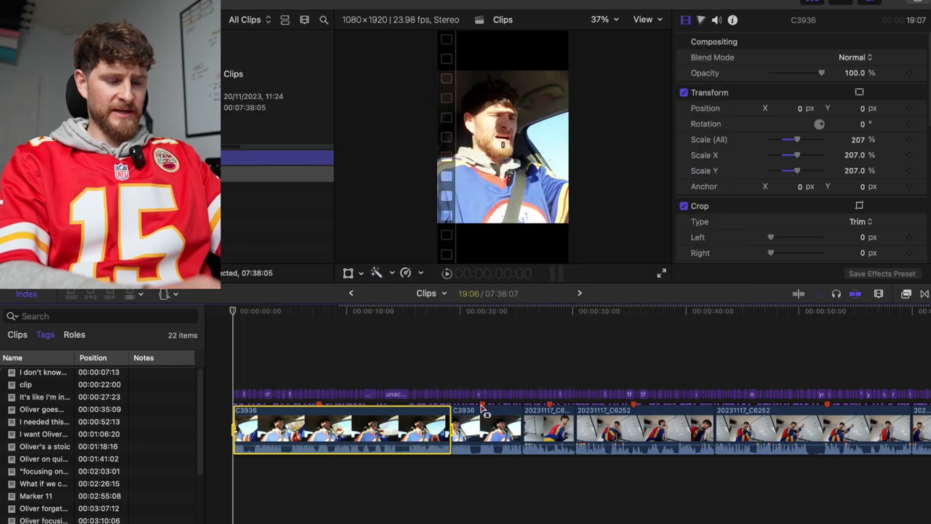
- Check the second clip's marker title and copy the third clip's marker title at 00:00:27:23
double_click(483, 404)
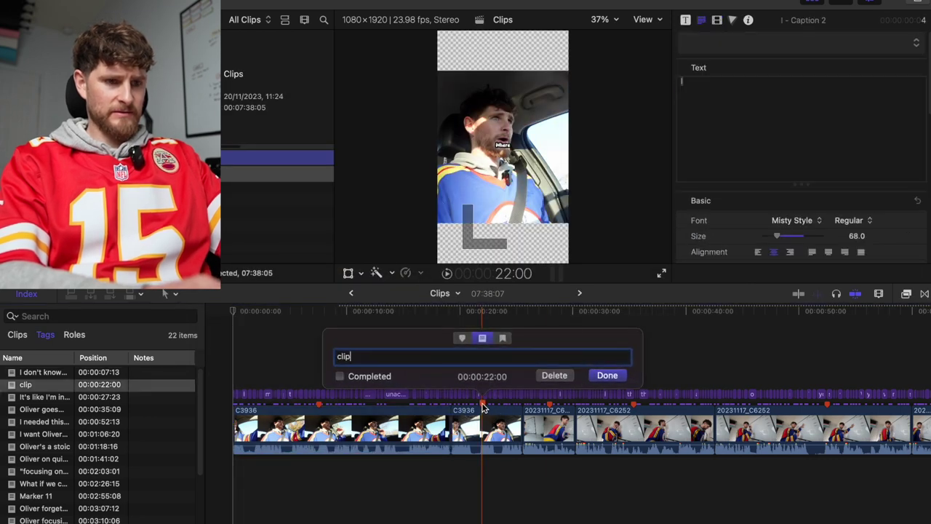
left_click(608, 376)
double_click(550, 404)
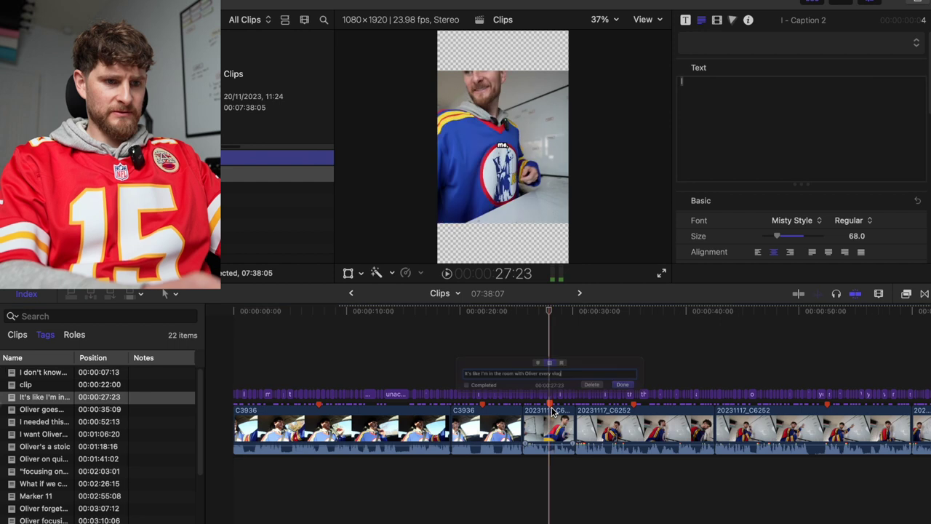
left_click(674, 376)
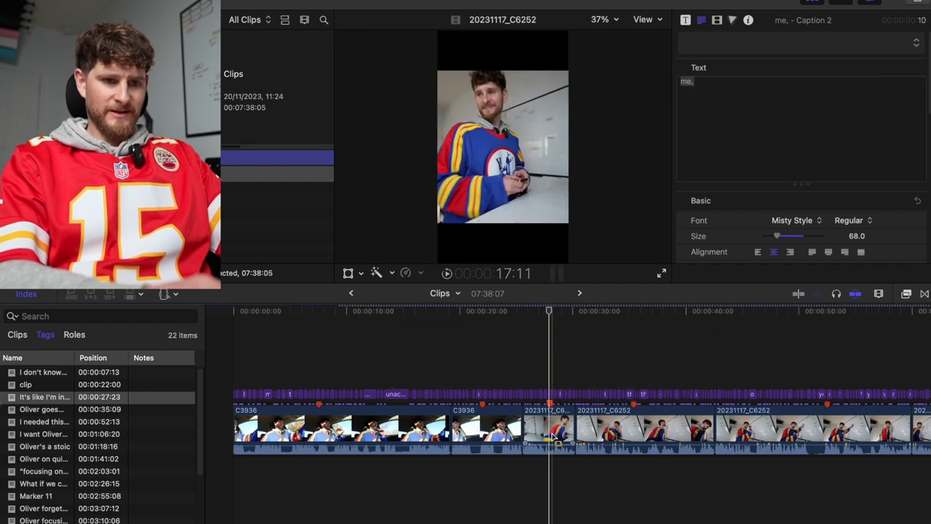
- Export the third clip to the Clips folder, using its copied marker title as the file name
left_click(551, 435)
key("super+e")
key("Return")
key("super+v")
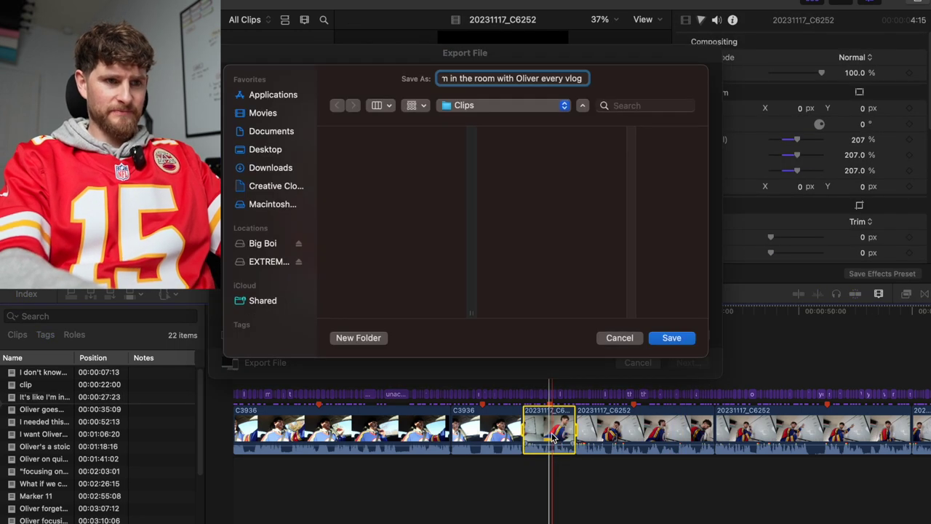
key("Return")
- Copy the fourth clip's marker title at 00:00:35:09 and select that clip
scroll(551, 435, "right", 5)
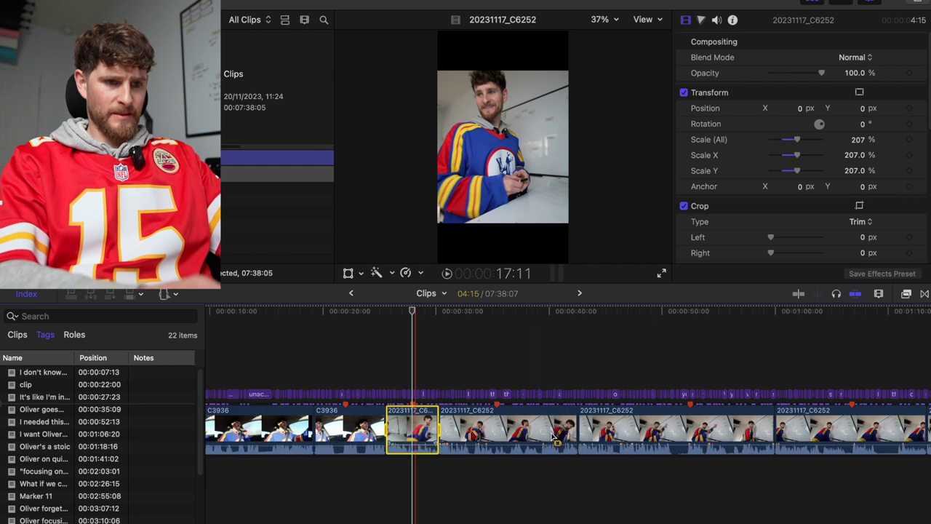
double_click(495, 405)
key("super+a")
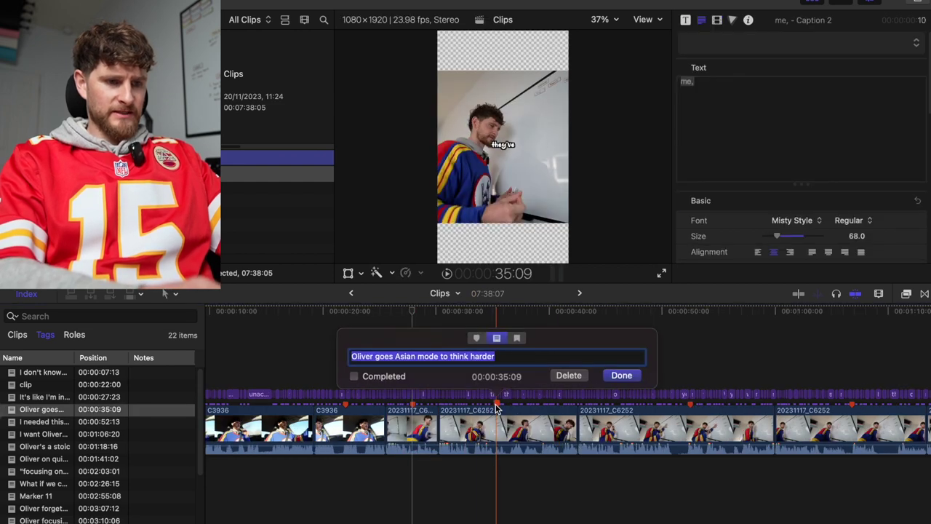
left_click(630, 375)
key("r")
left_click(502, 428)
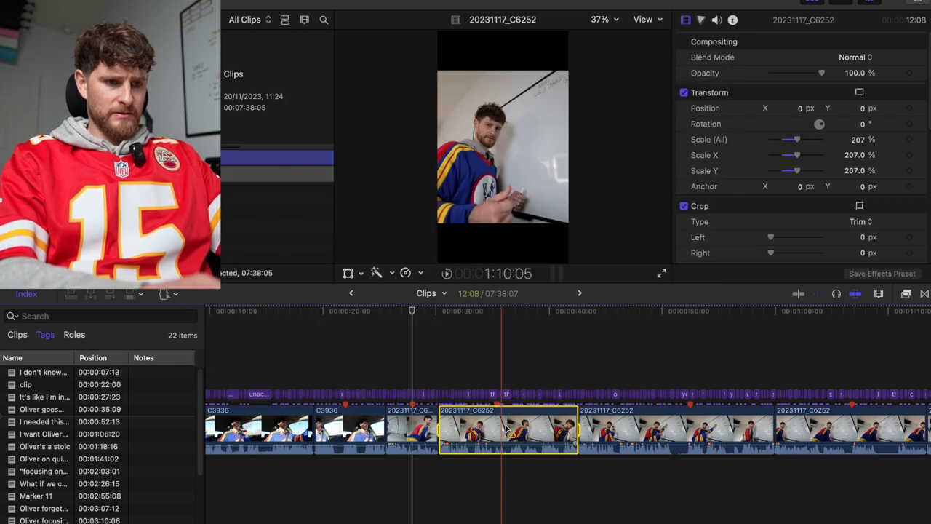
- Look up the fifth clip's marker title at 00:00:52:13 and select that clip
scroll(507, 430, "right", 5)
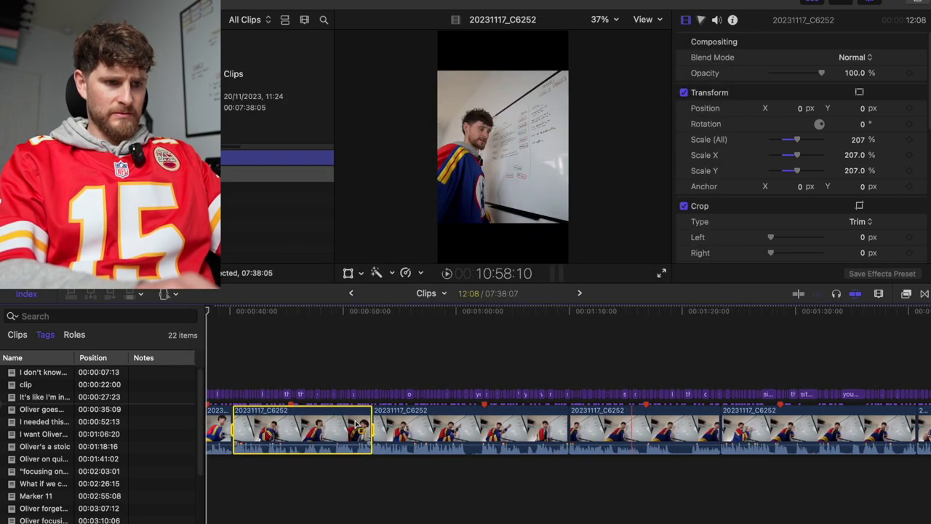
scroll(357, 424, "left", 2)
double_click(500, 405)
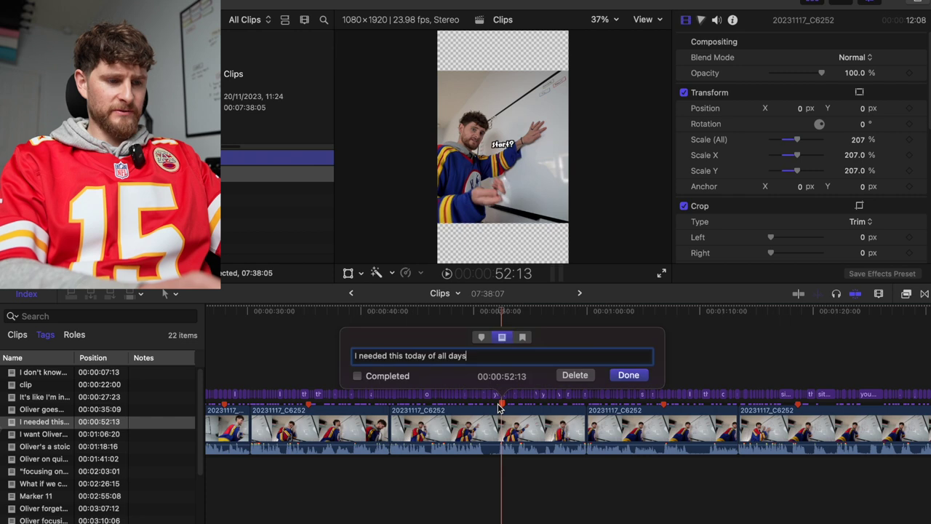
left_click(629, 375)
left_click(488, 437)
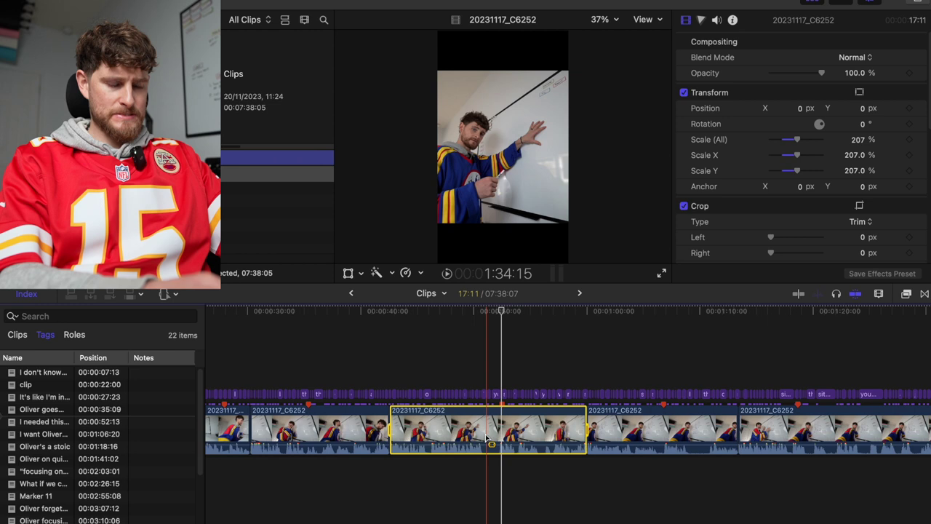
- Check the status of the background tasks for the clip exports
left_click(437, 327)
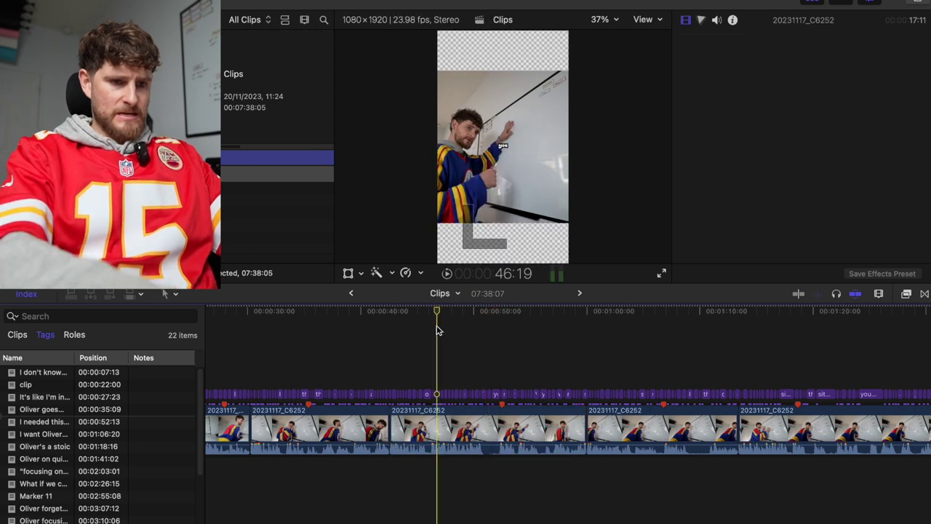
key("super+minus")
key("super+minus")
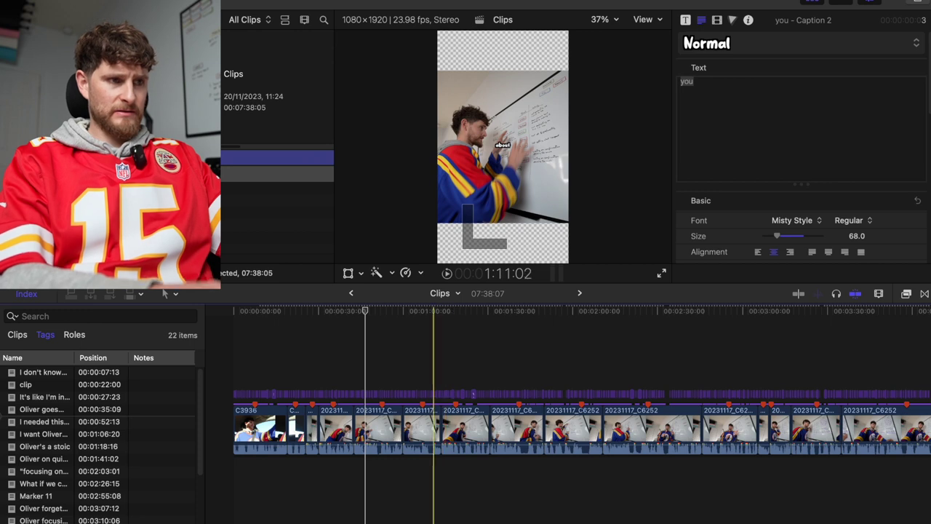
key("super+9")
key("super+9")
key("super+9")
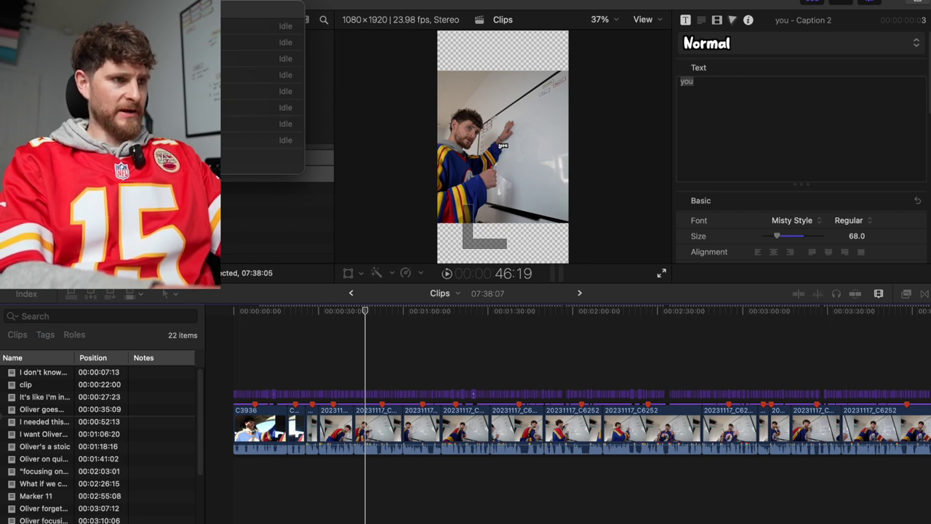
key("super+9")
- Set a custom speed of 150% for all clips and captions in the Clips timeline, with Ripple enabled
left_click(266, 376)
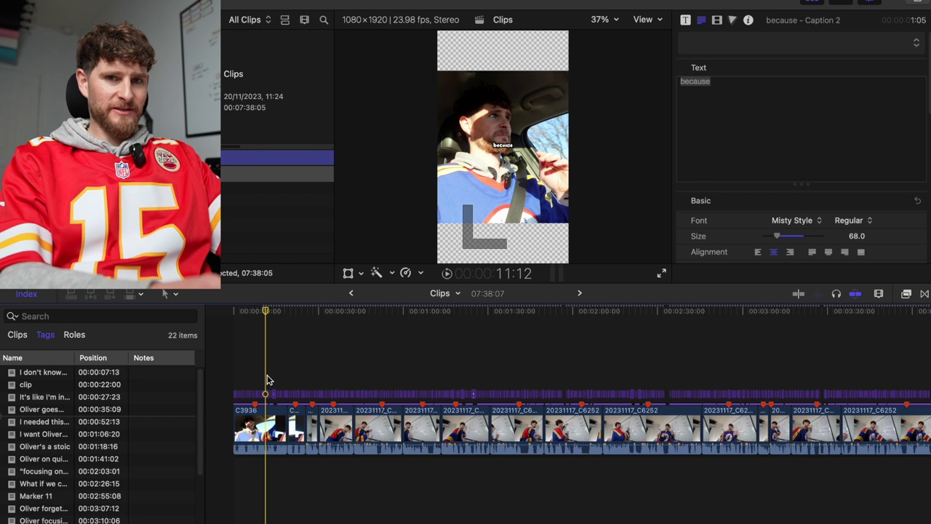
key("super+a")
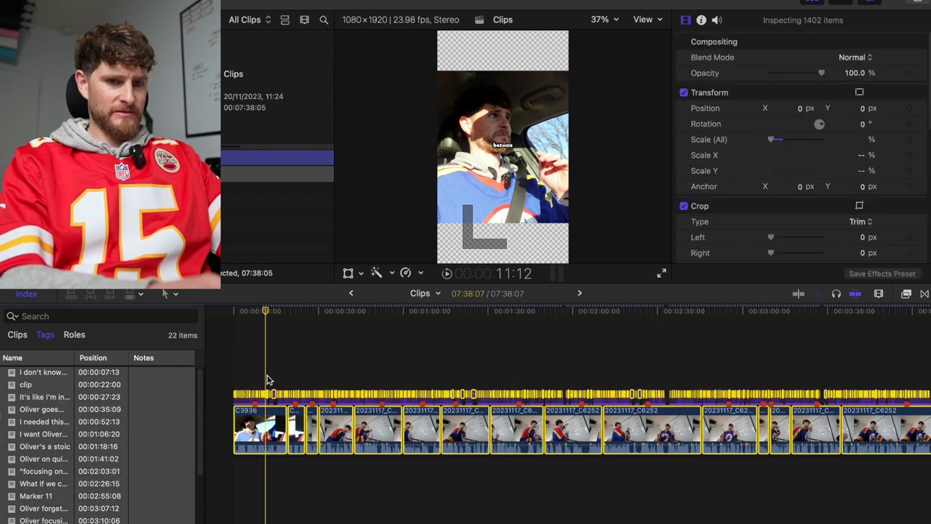
left_click(862, 238)
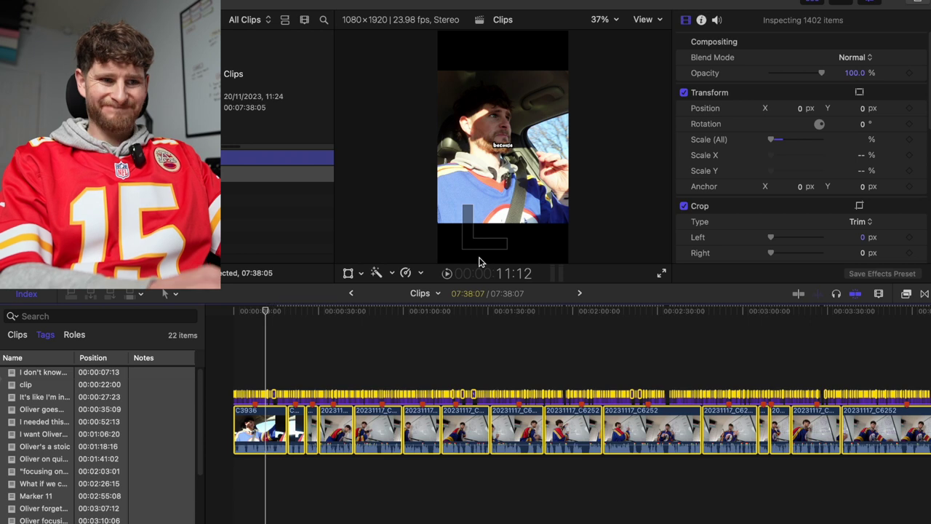
left_click(421, 274)
mouse_move(432, 306)
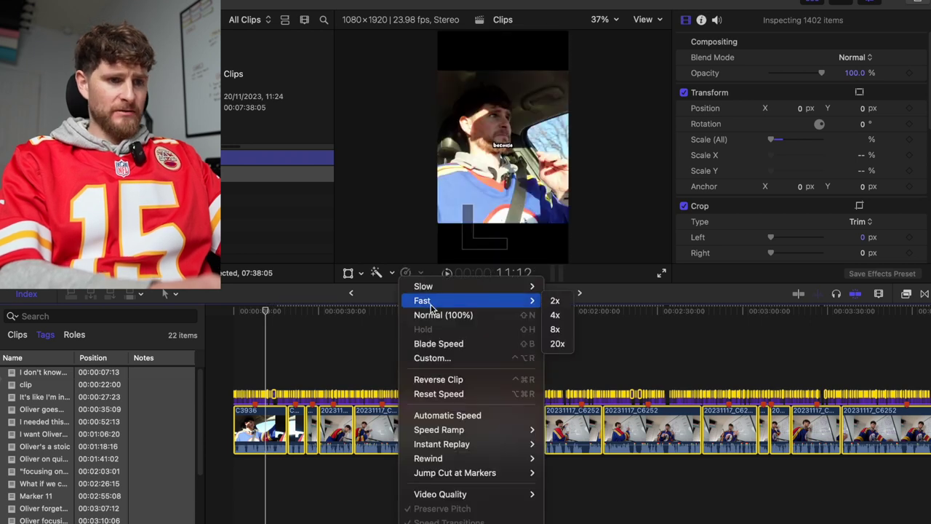
left_click(441, 358)
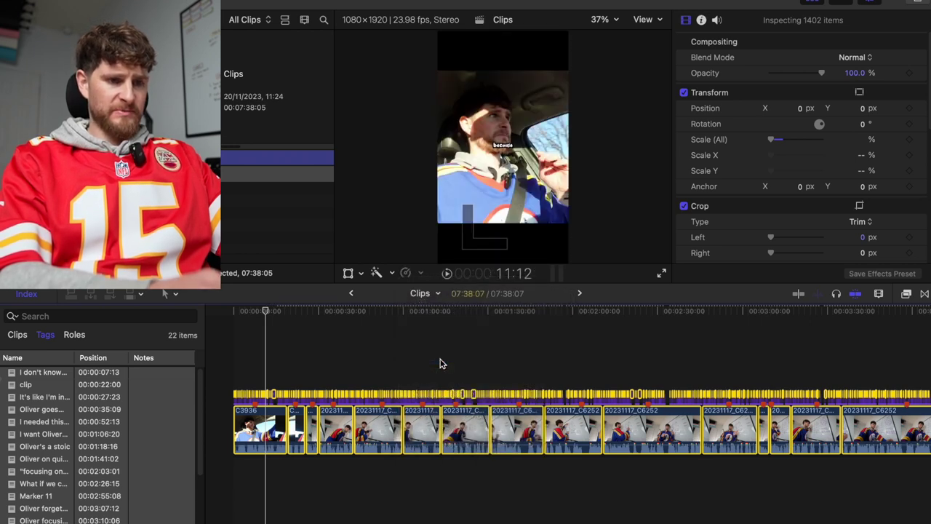
left_click(806, 347)
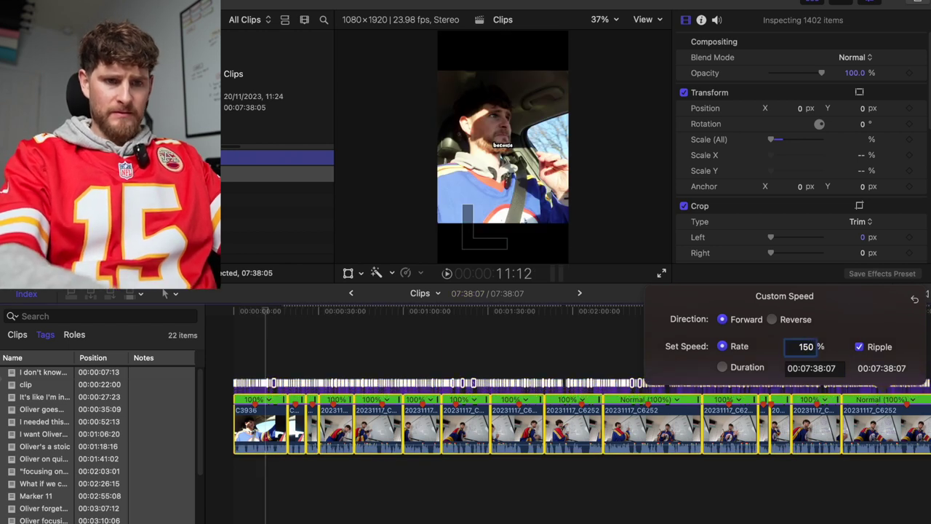
key("Return")
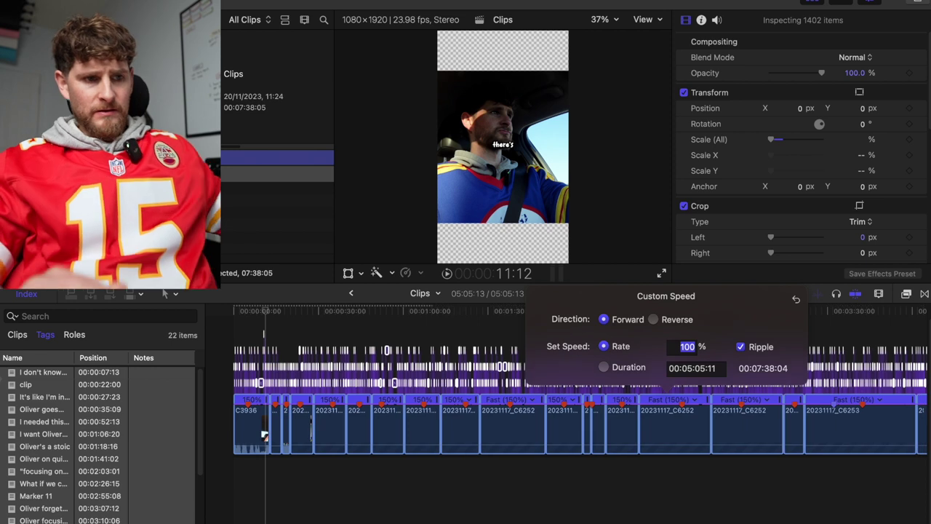
left_click(811, 332)
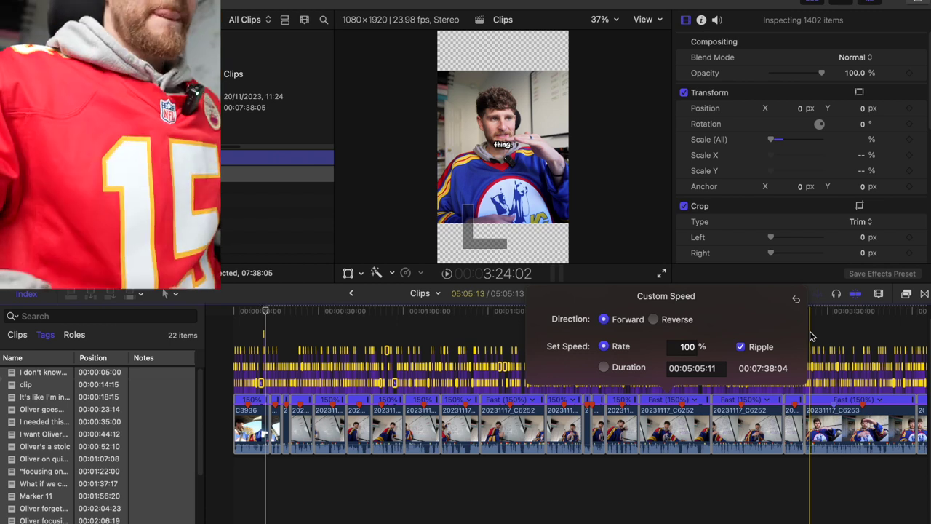
- Play the start of the sped-up timeline and inspect its captions to check how they line up with the speech
left_click(249, 337)
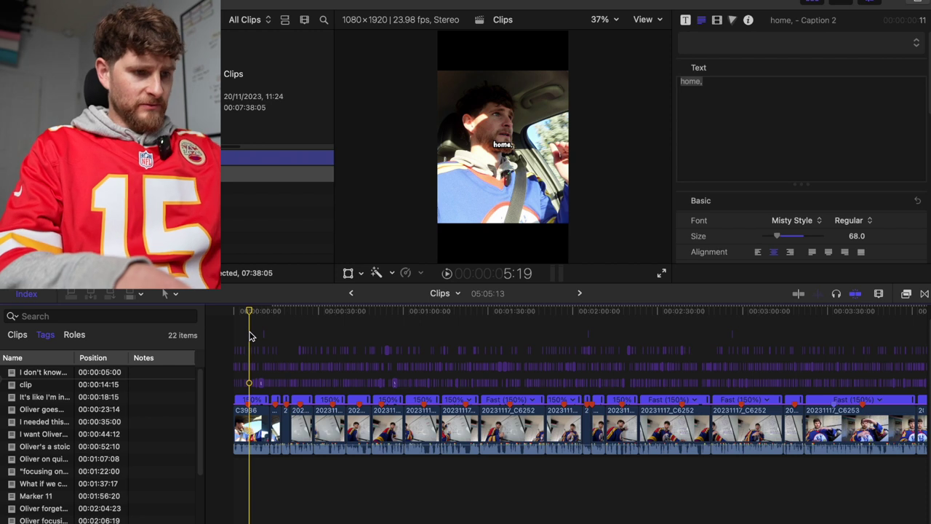
key("super+equal")
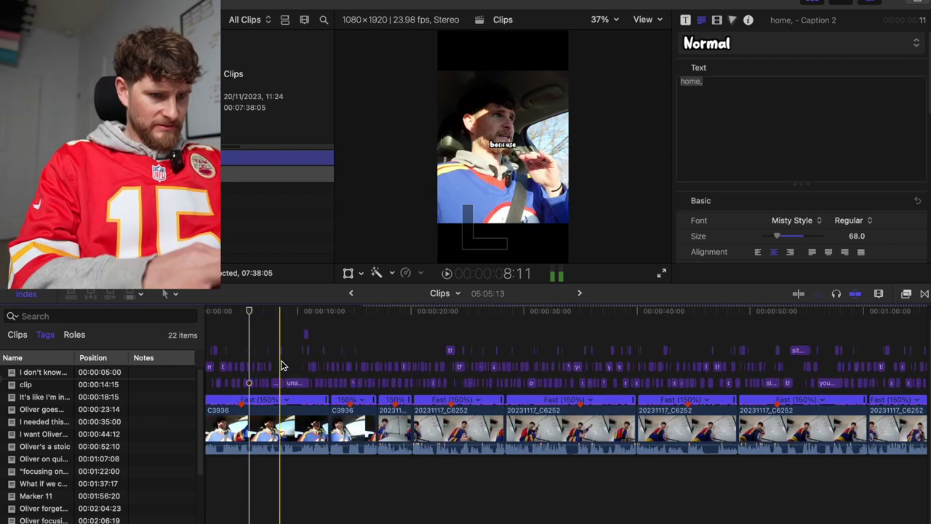
left_click(293, 383)
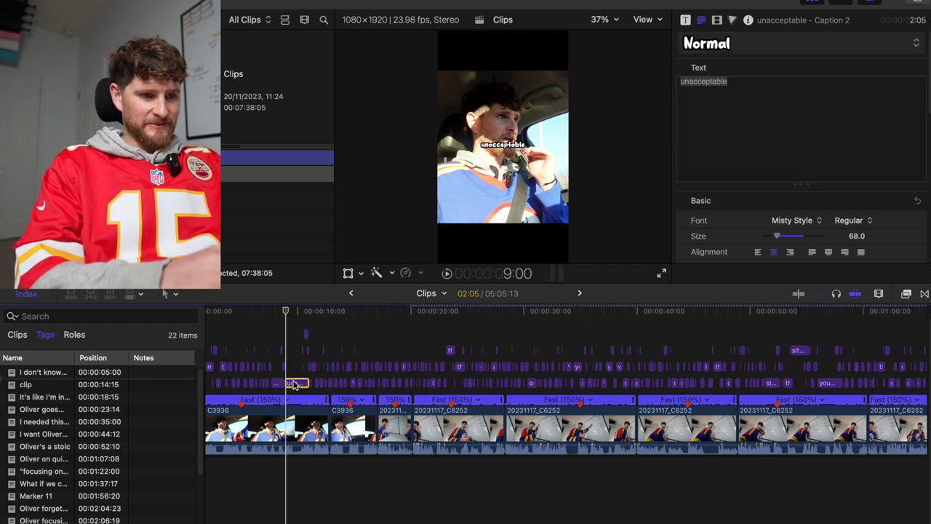
scroll(290, 380, "left", 3)
left_click(224, 339)
key("space")
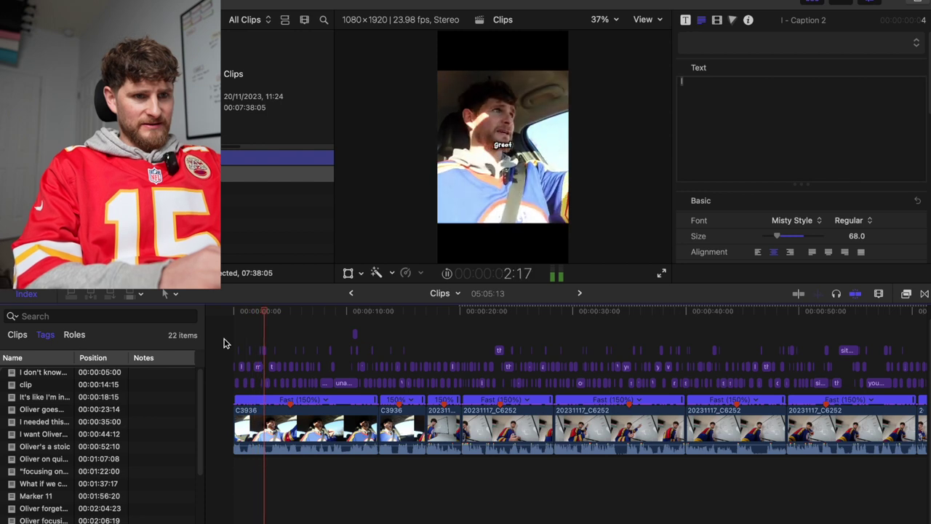
key("space")
left_click(276, 334)
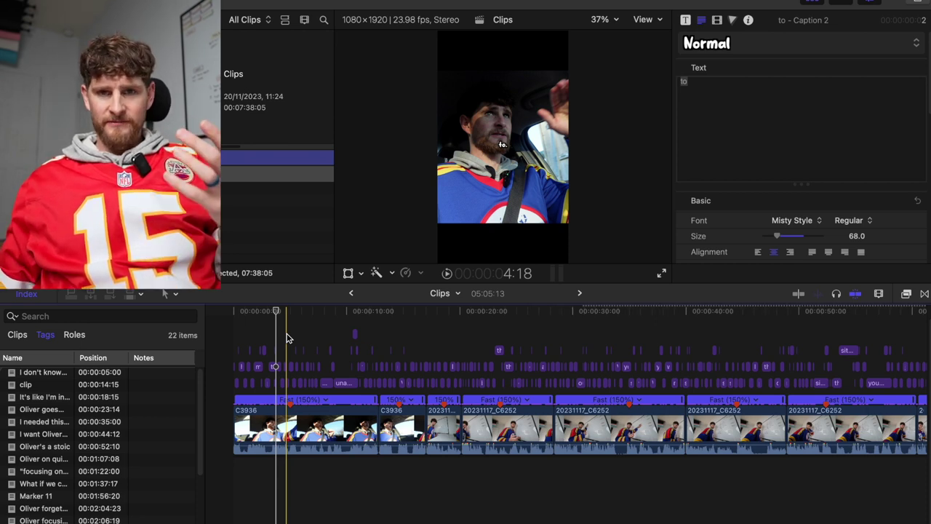
left_click(291, 334)
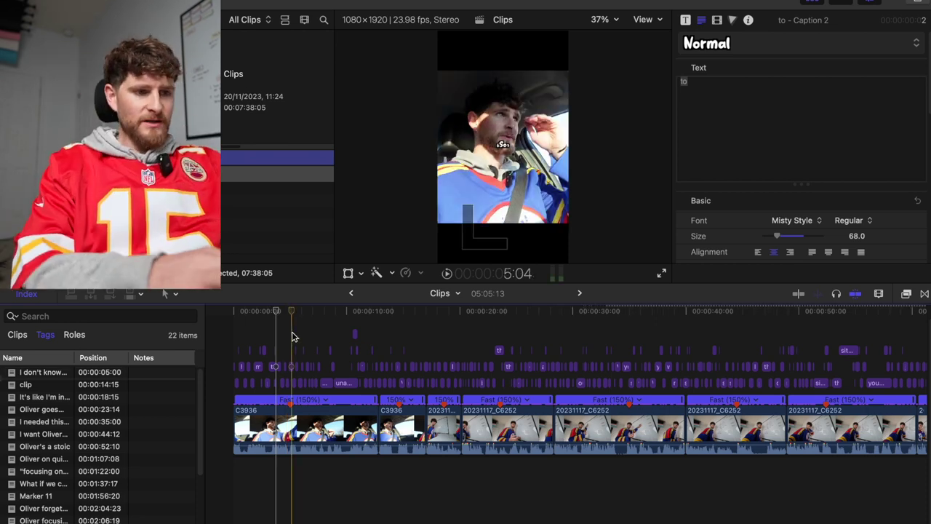
- Delete all clips and captions from the Clips project and return to the previously opened timeline
key("super+a")
key("Delete")
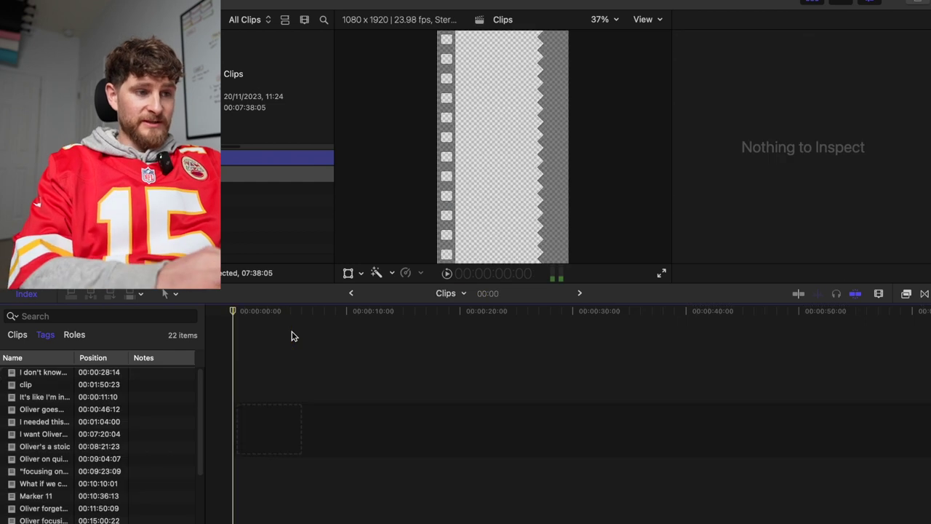
left_click(352, 294)
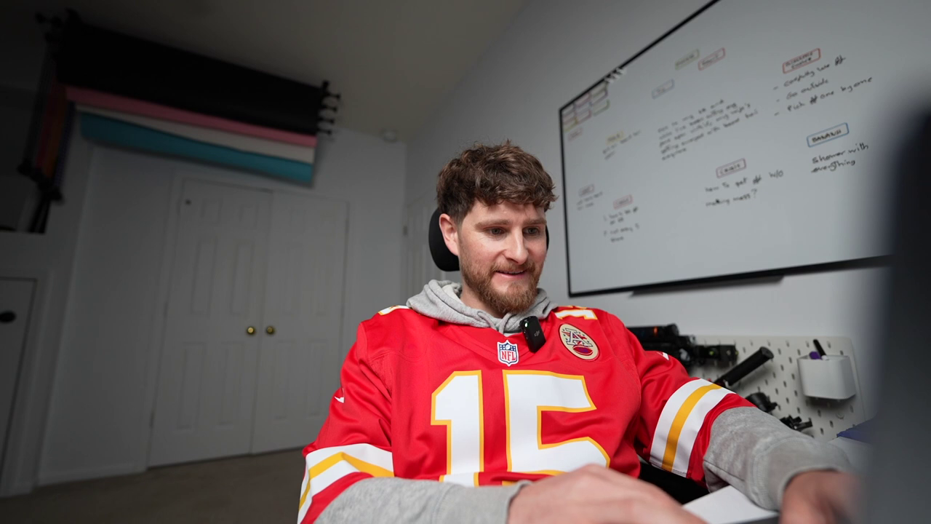